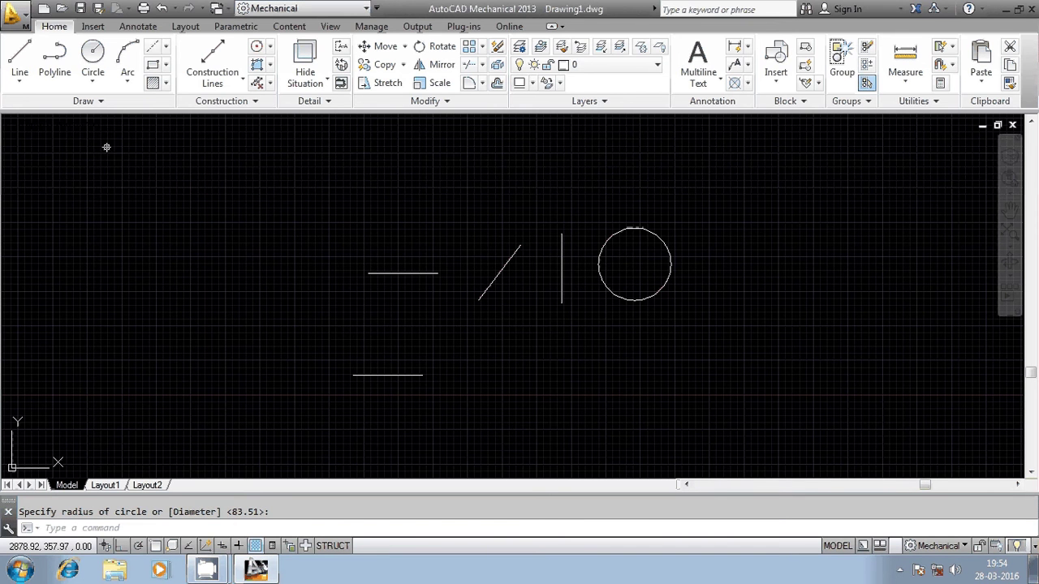
Step: Expand the Draw panel's Point dropdown to show Multiple Points, Divide and Measure
left_click(103, 102)
left_click(92, 120)
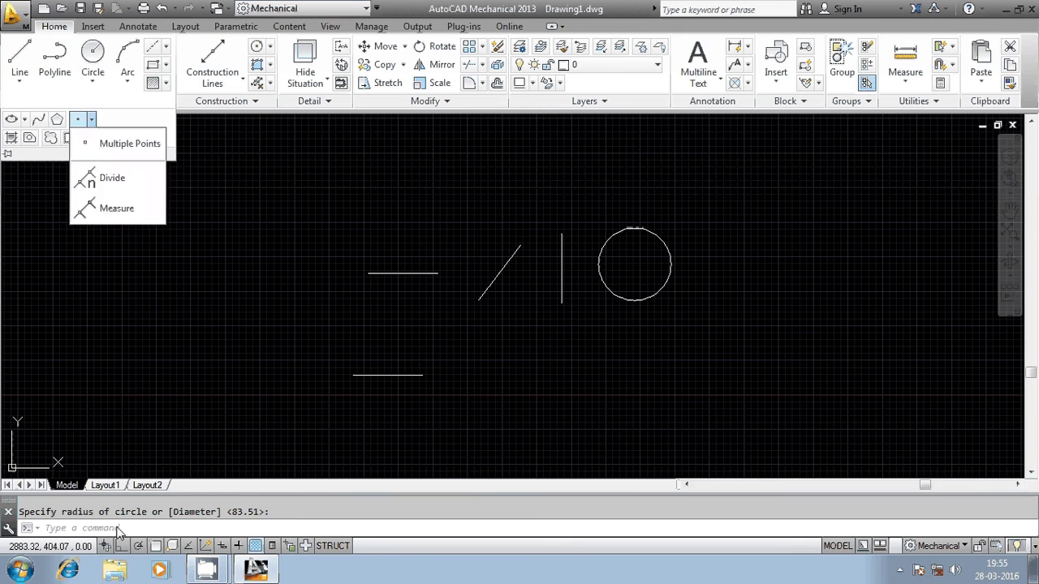
Step: Use the POINT command to place one point marker left of the upper horizontal line
left_click(118, 529)
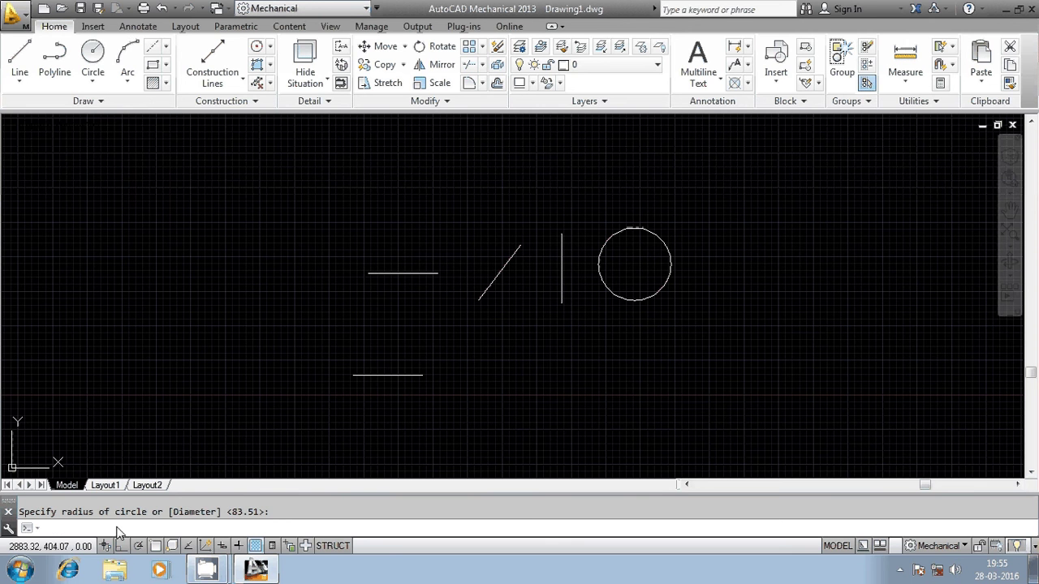
type("point")
key("Return")
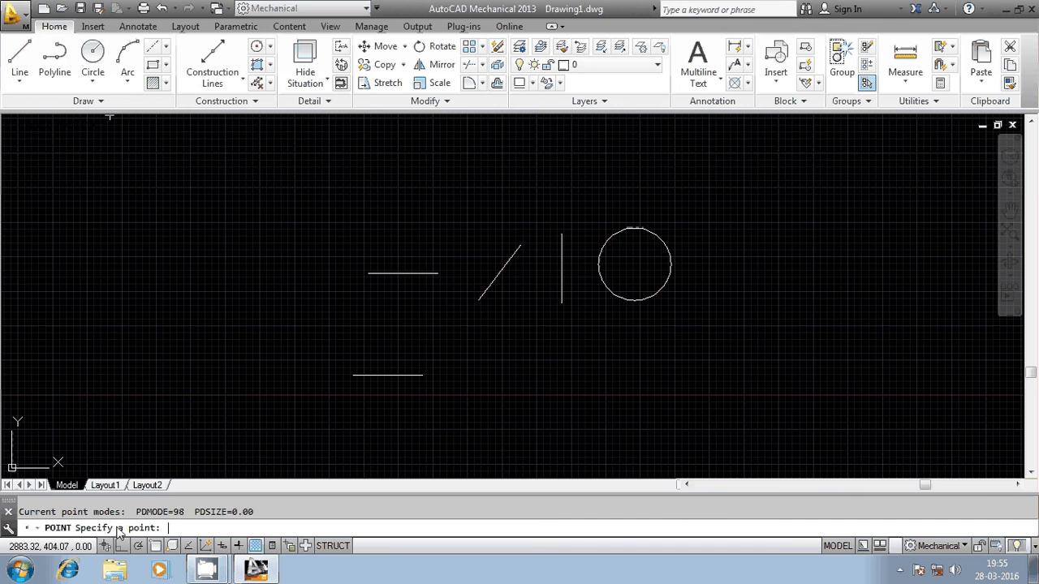
left_click(282, 274)
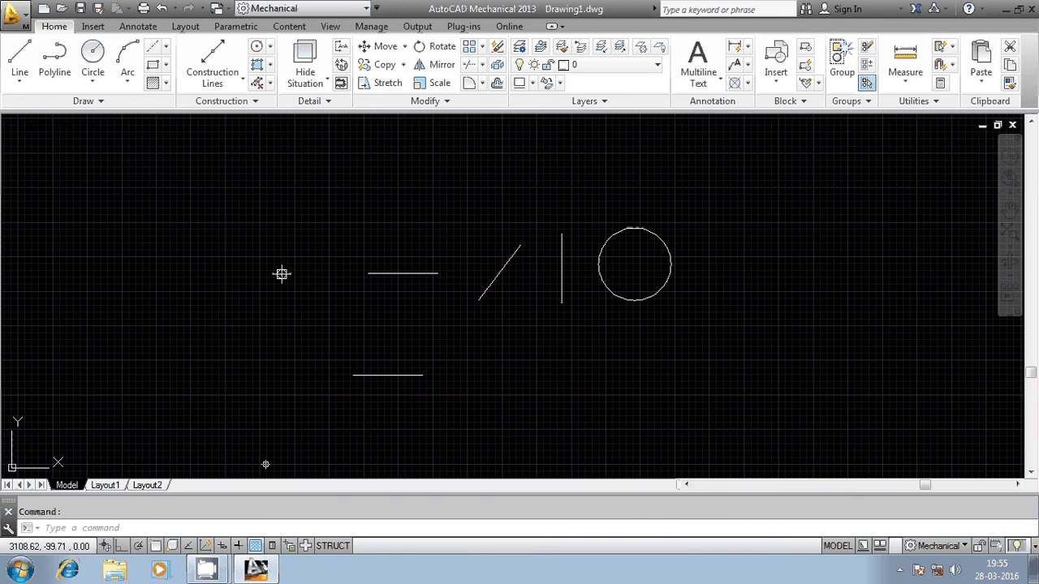
left_click(105, 528)
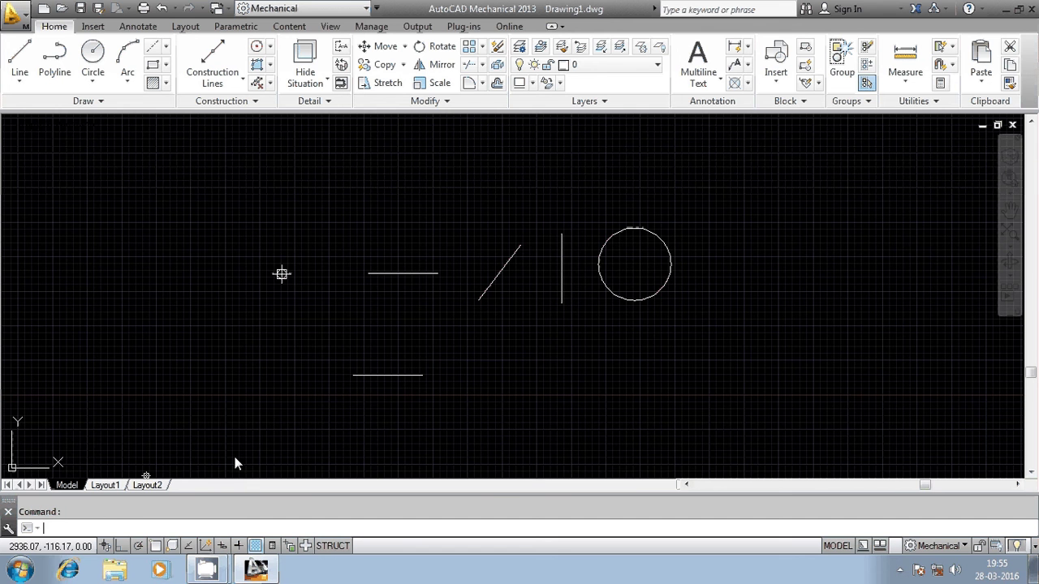
scroll(280, 264, "up", 2)
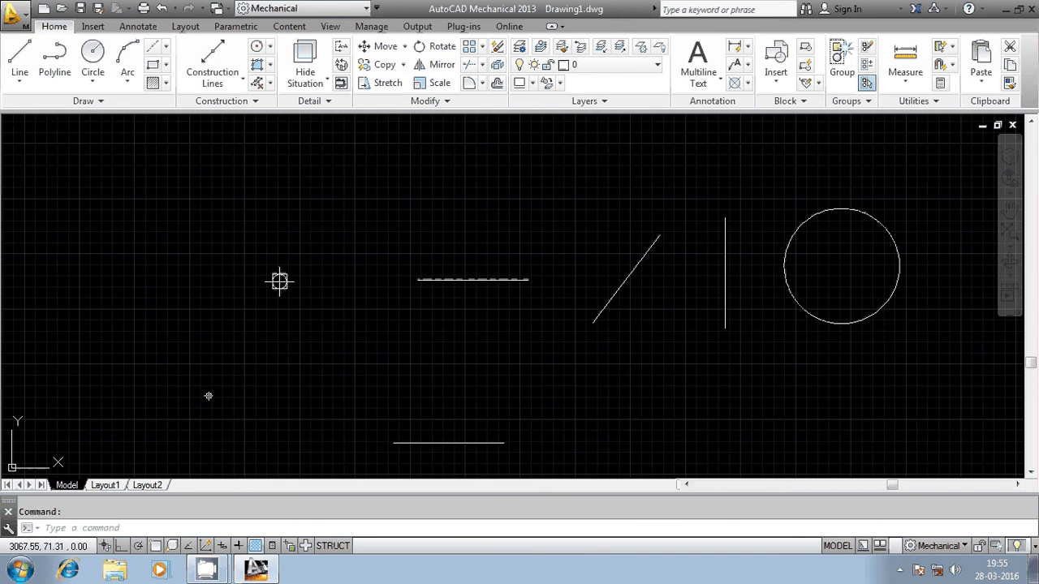
left_click(89, 101)
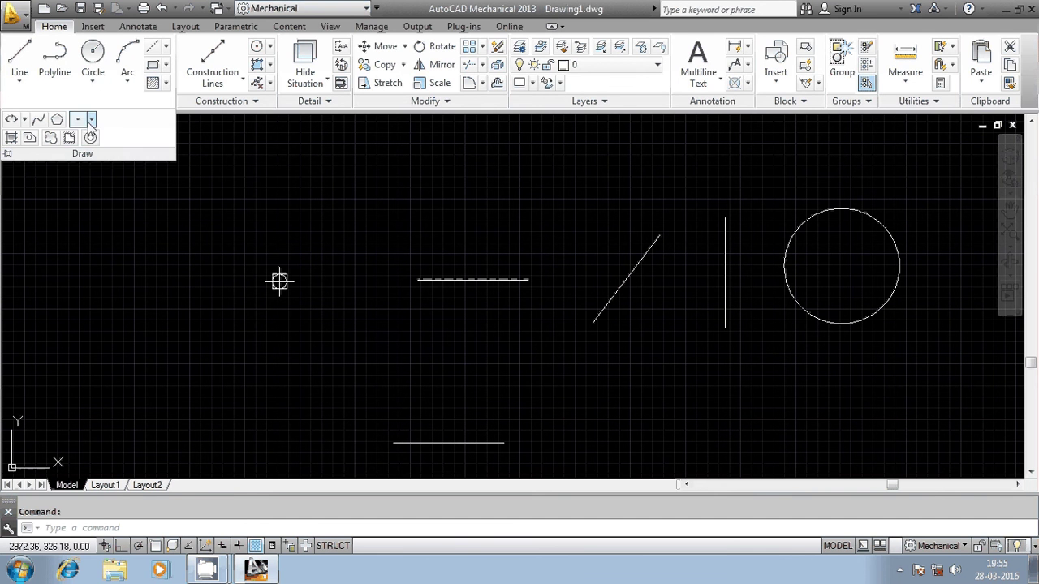
left_click(91, 119)
left_click(95, 151)
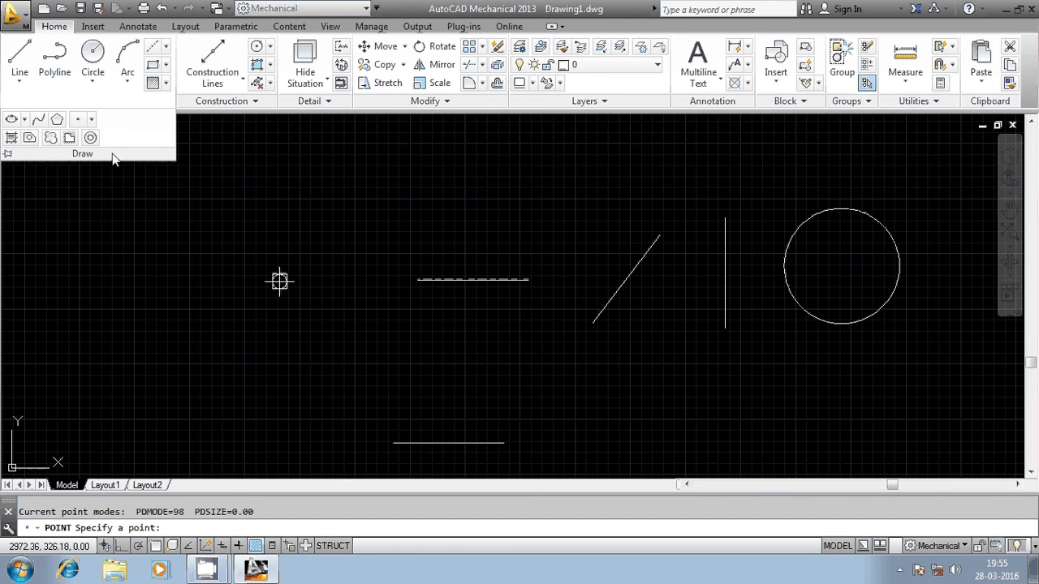
left_click(216, 372)
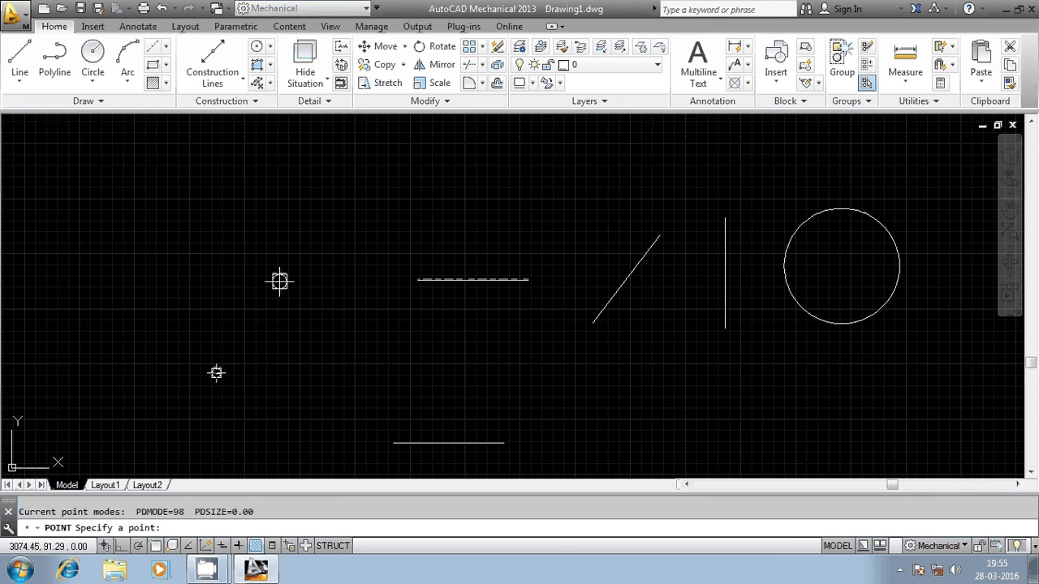
left_click(292, 371)
left_click(356, 372)
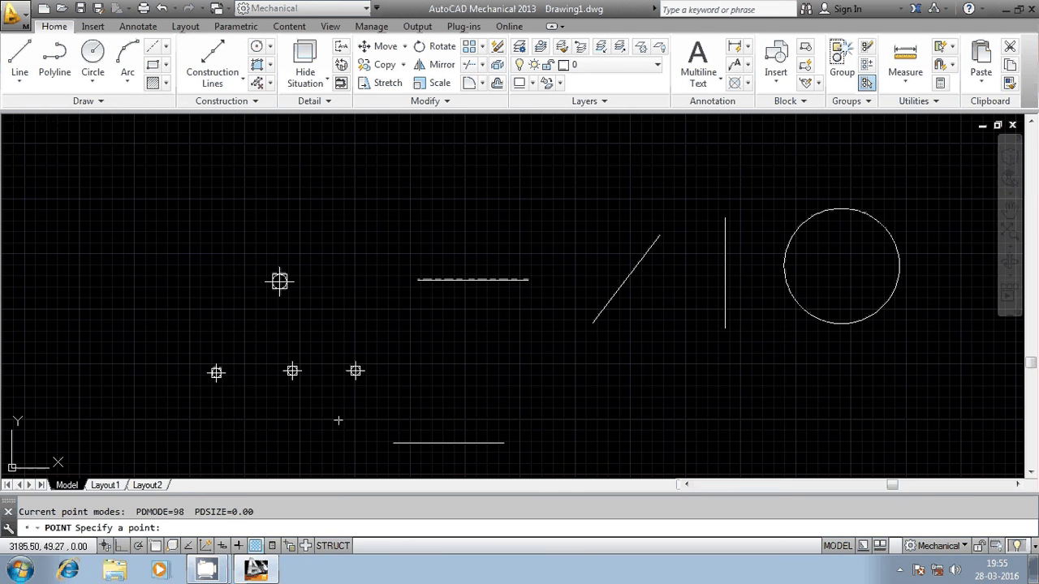
left_click(323, 419)
left_click(389, 414)
left_click(440, 374)
left_click(404, 327)
left_click(333, 338)
left_click(288, 342)
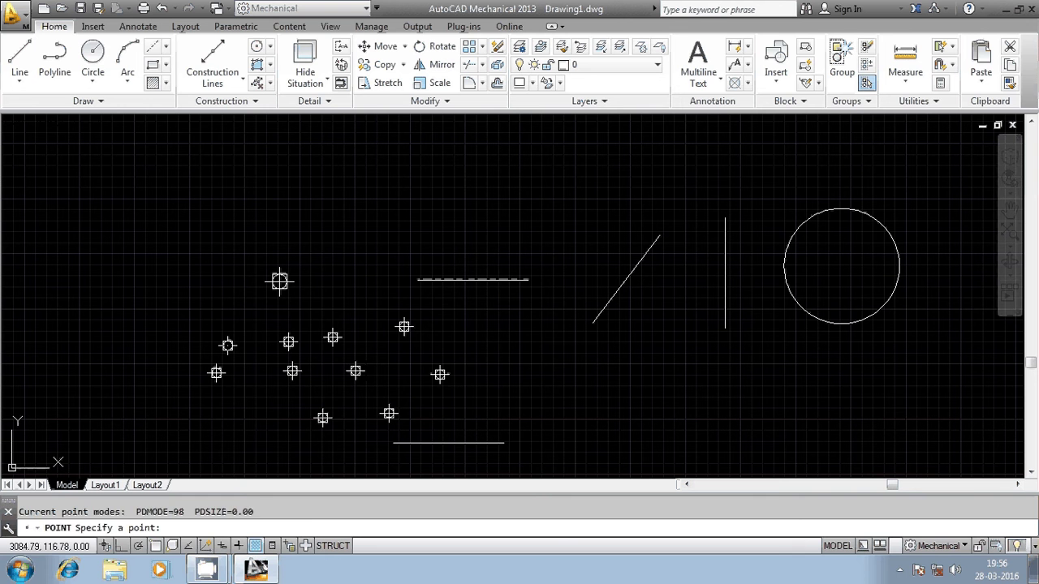
key("Escape")
left_click(469, 312)
left_click(273, 426)
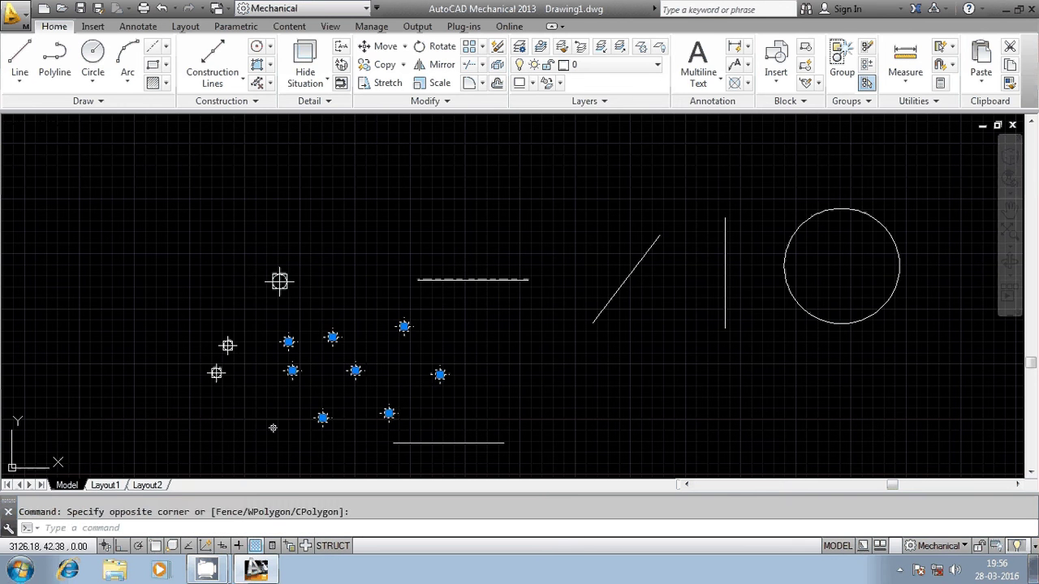
key("Delete")
left_click(271, 328)
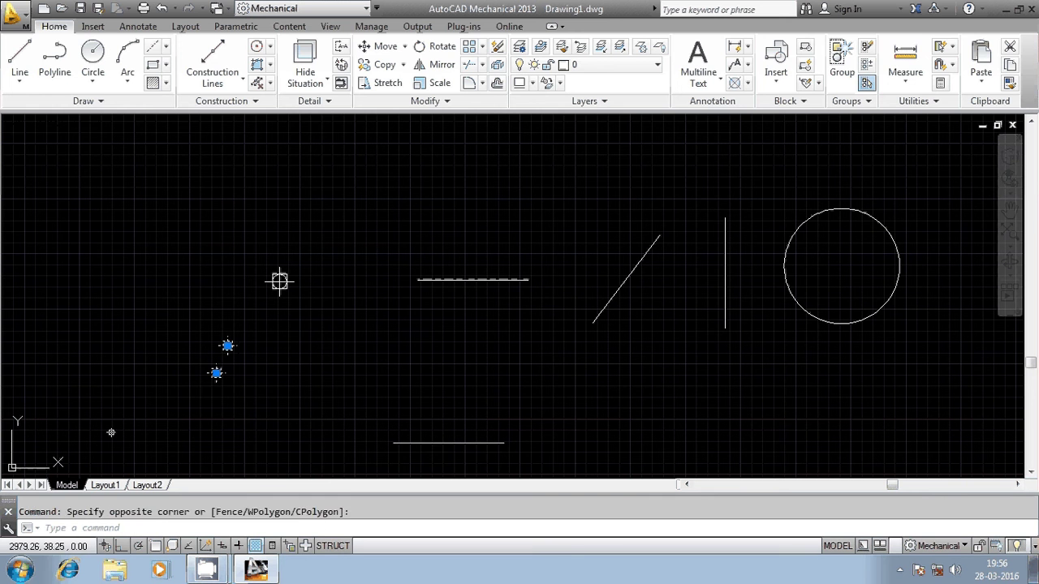
left_click(111, 432)
key("Delete")
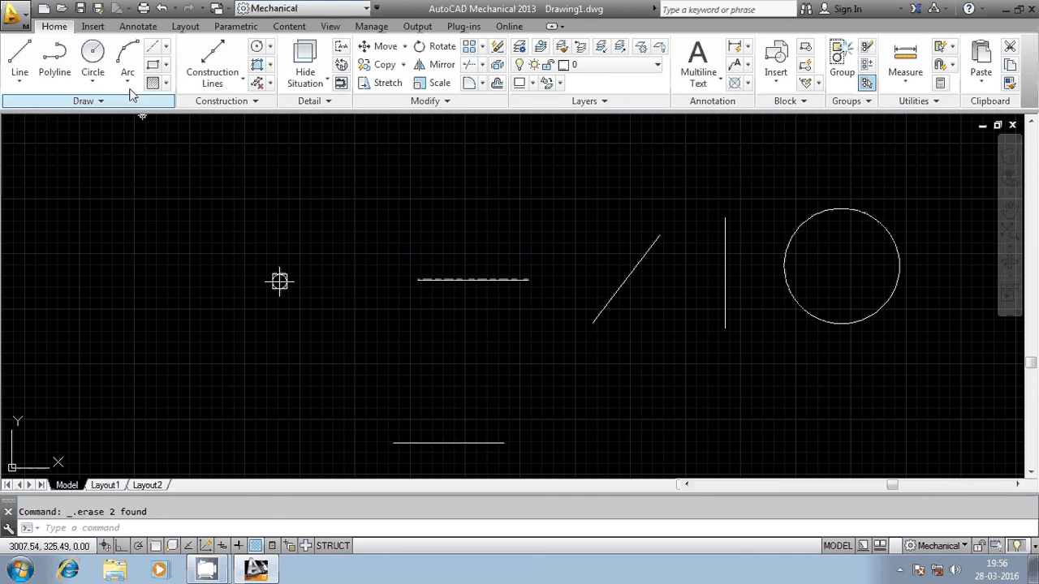
Step: Use Point > Divide to split the upper horizontal line into 5 equal segments
left_click(102, 101)
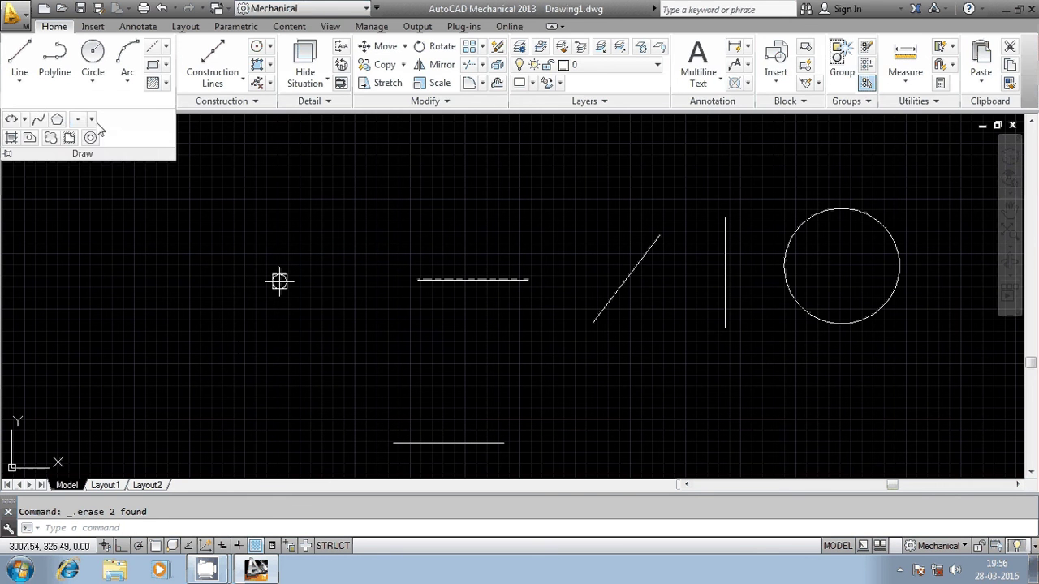
left_click(91, 119)
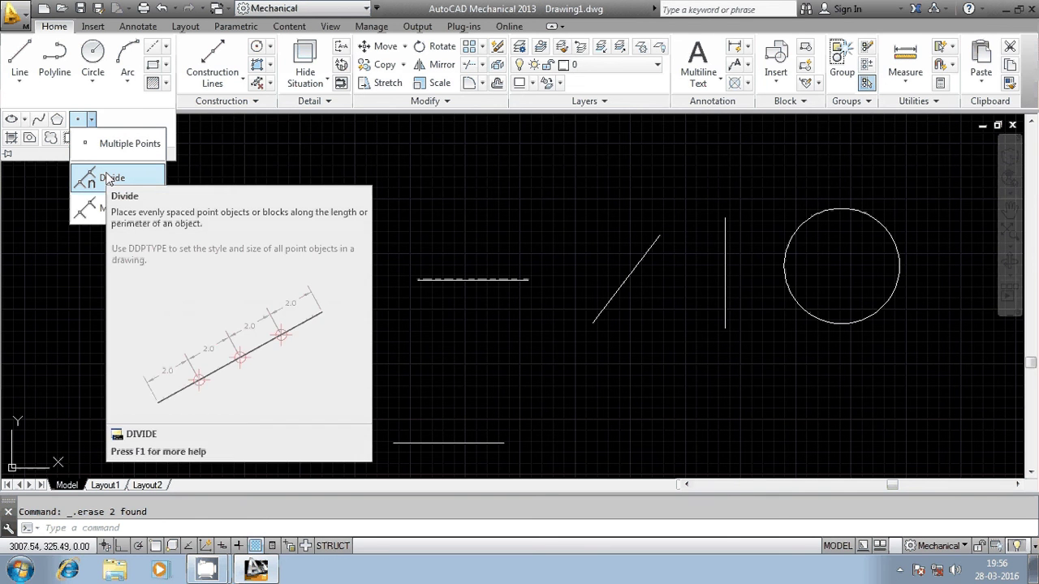
left_click(108, 178)
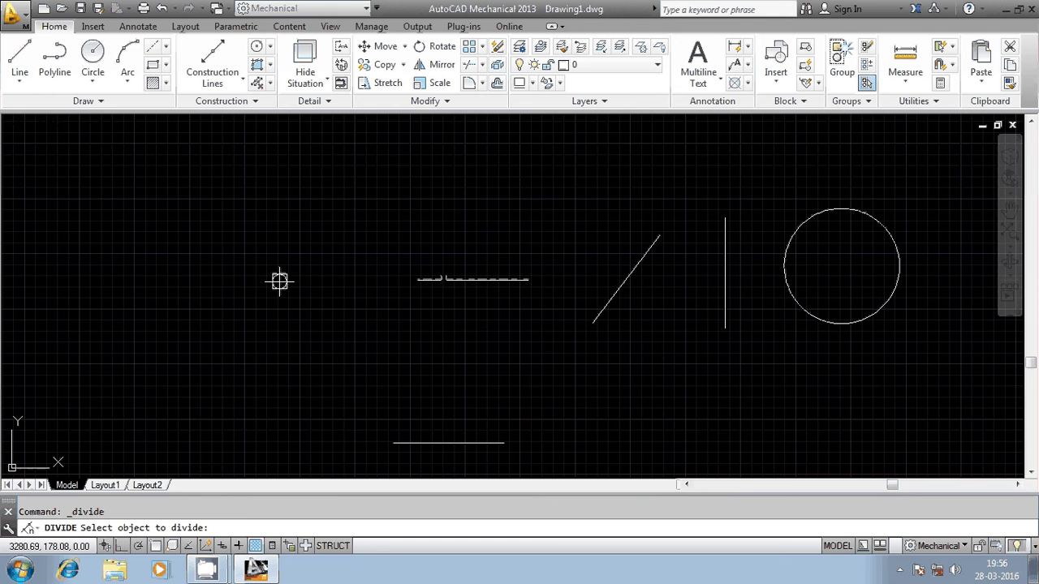
scroll(445, 280, "up", 4)
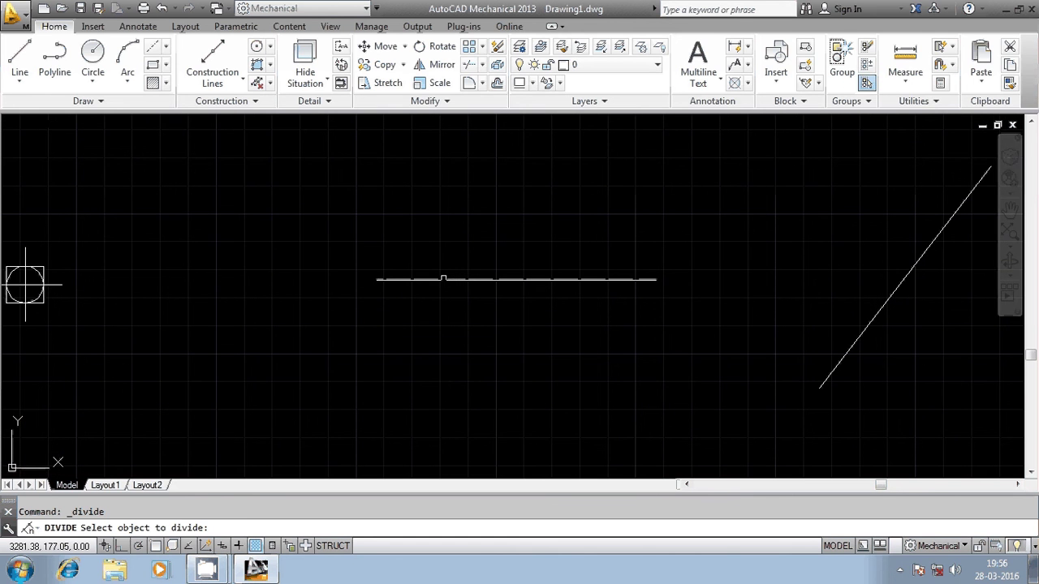
left_click(445, 279)
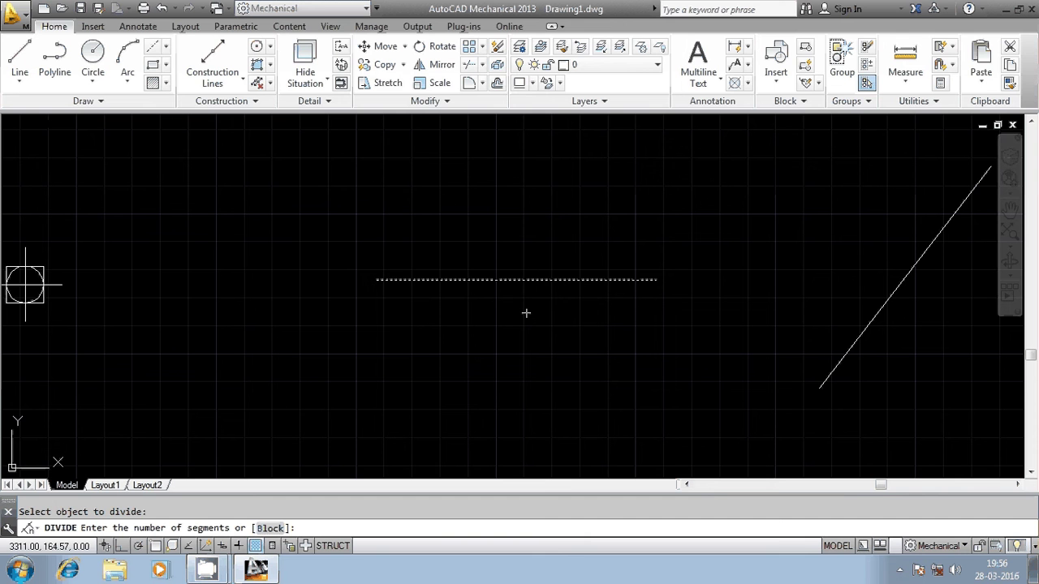
type("5")
key("Return")
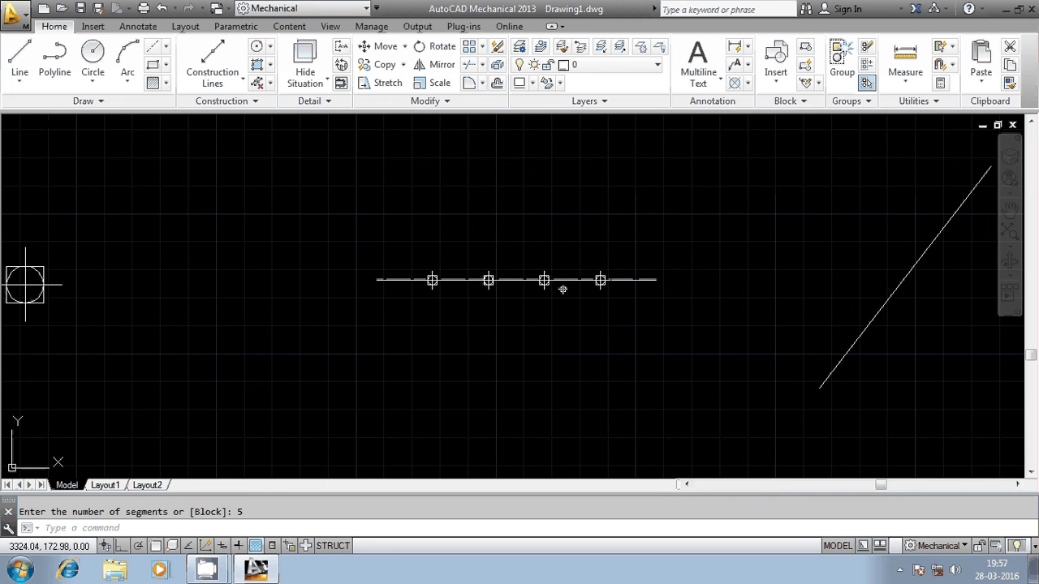
left_click(632, 281)
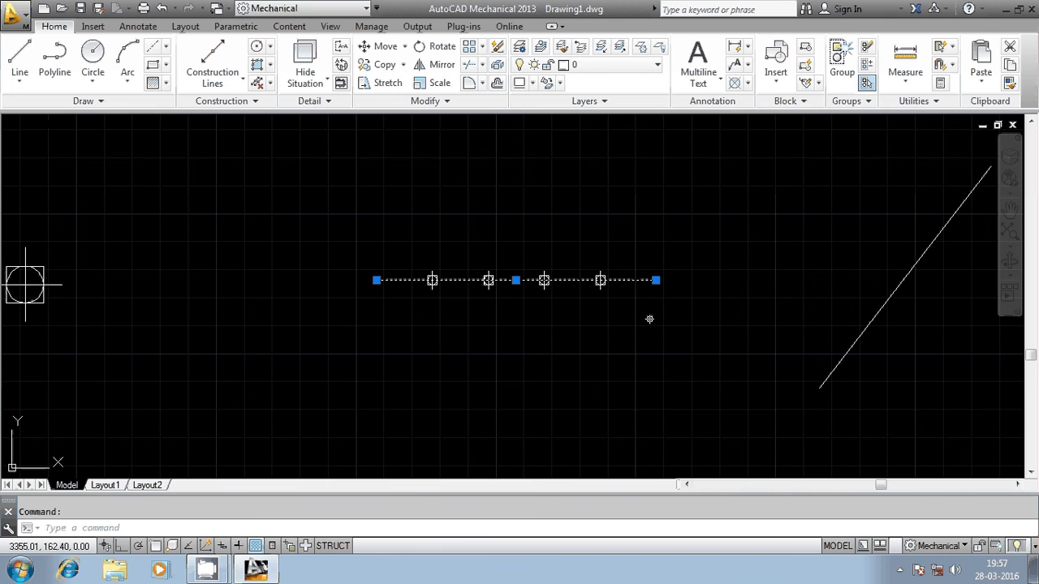
key("Escape")
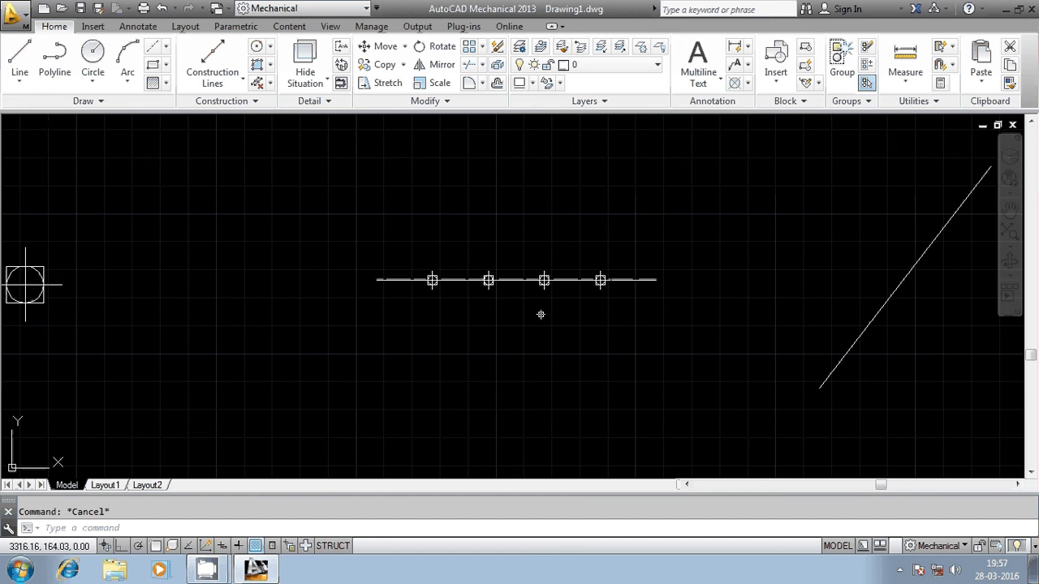
scroll(466, 329, "down", 1)
middle_click_drag(466, 329, 444, 301)
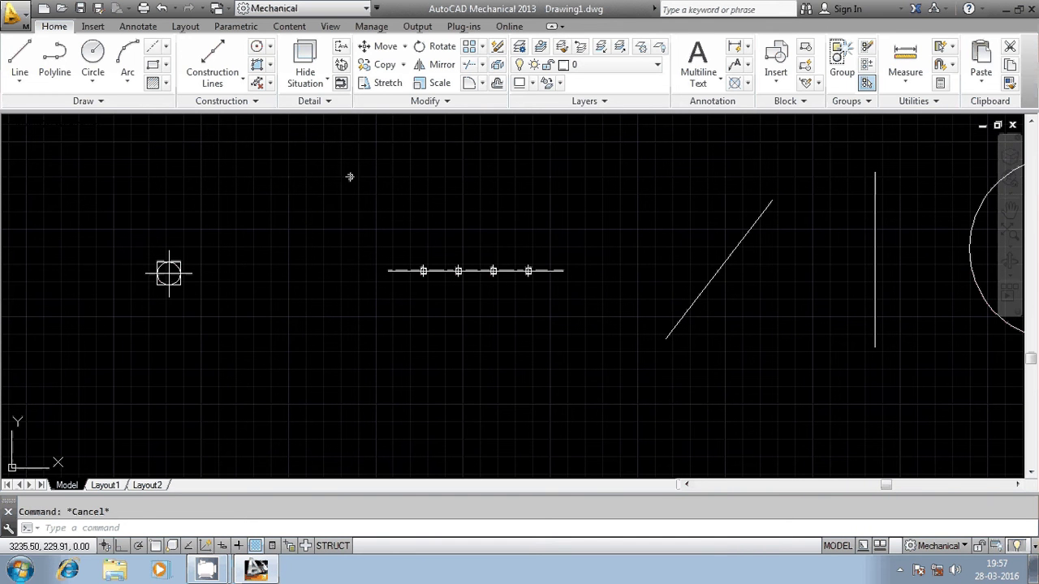
left_click(100, 100)
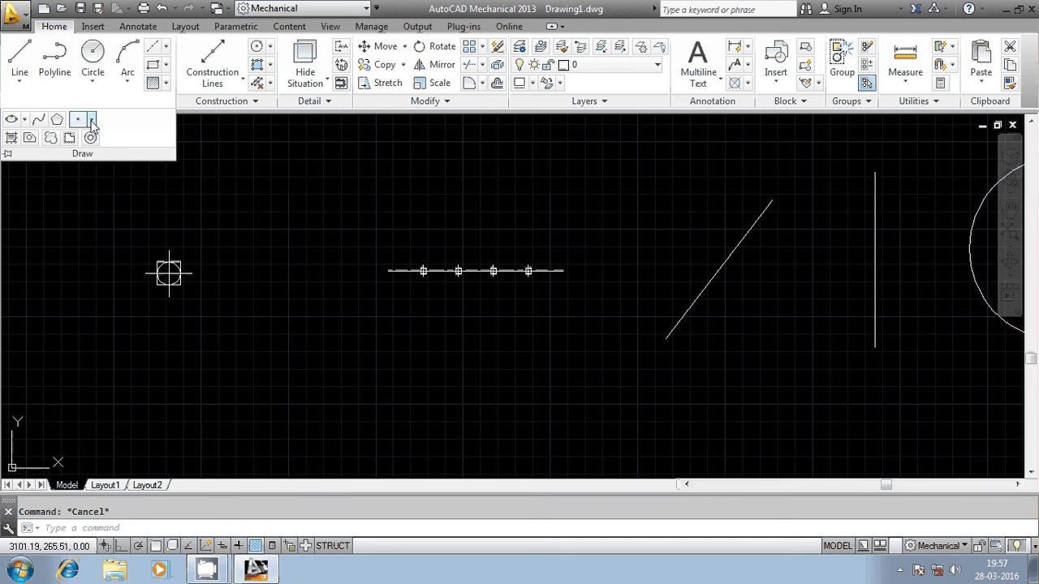
left_click(91, 120)
left_click(91, 178)
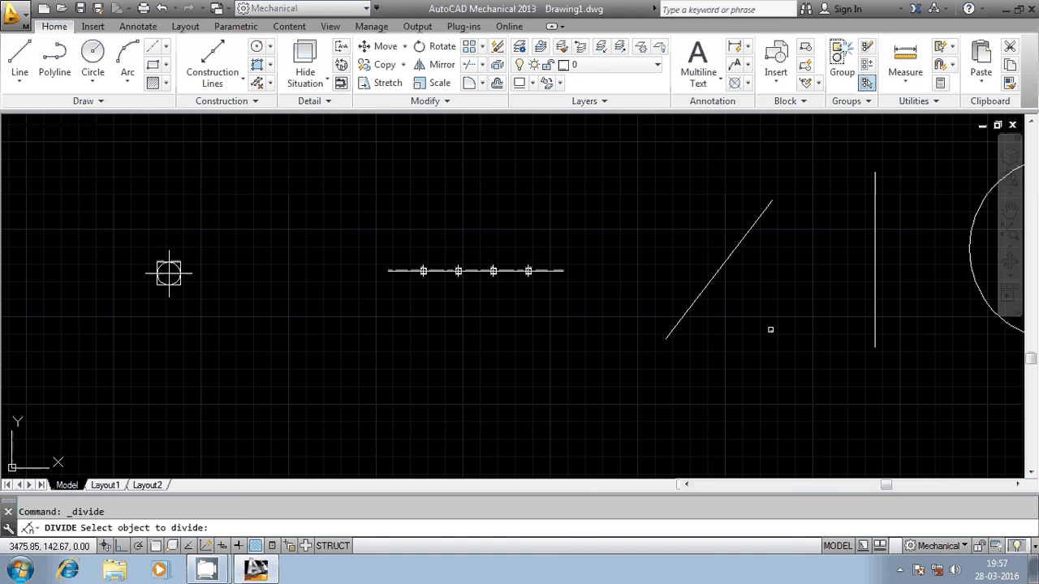
left_click(715, 276)
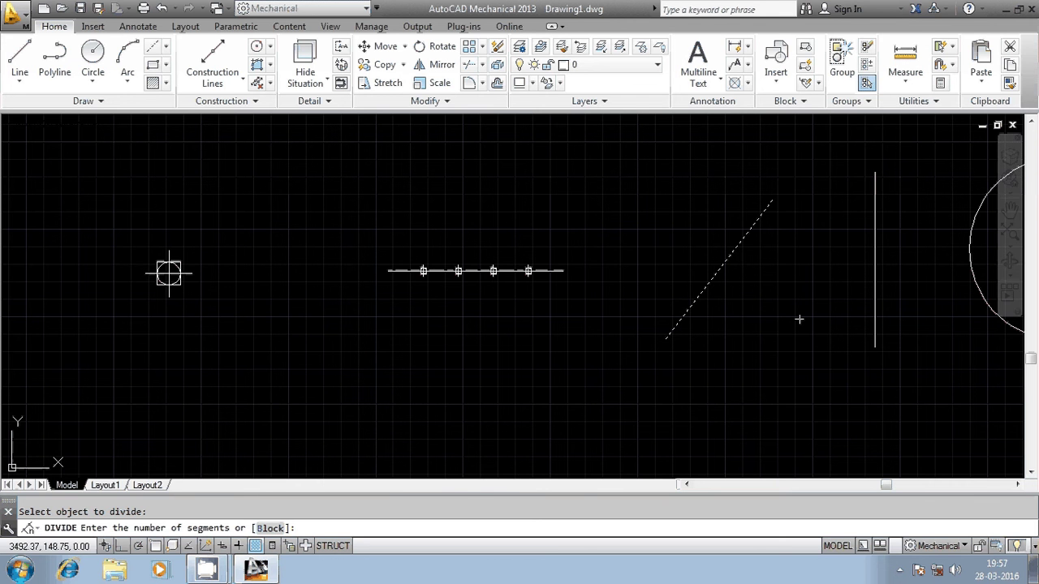
type("10")
key("Return")
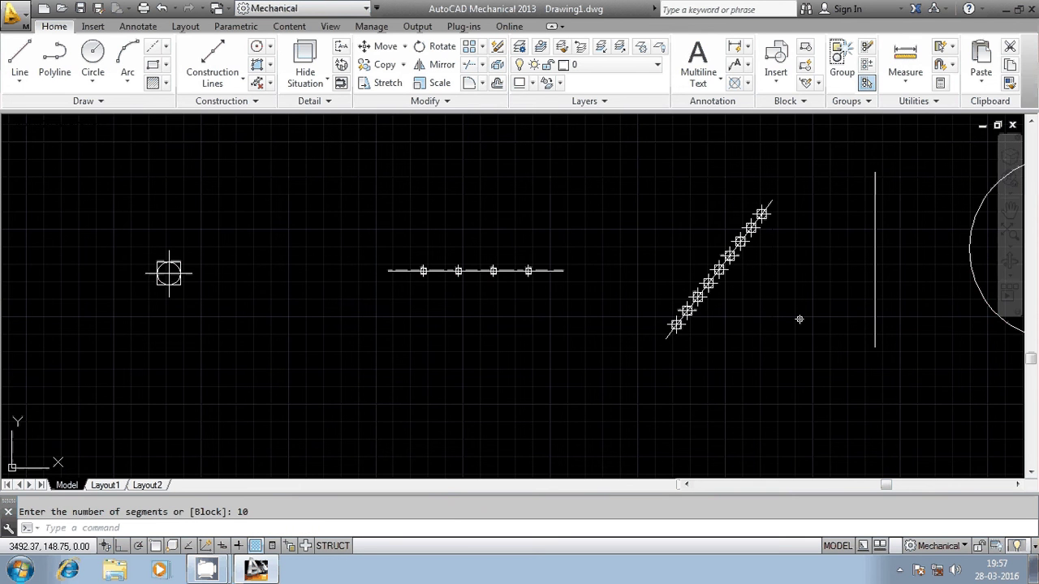
scroll(684, 303, "up", 6)
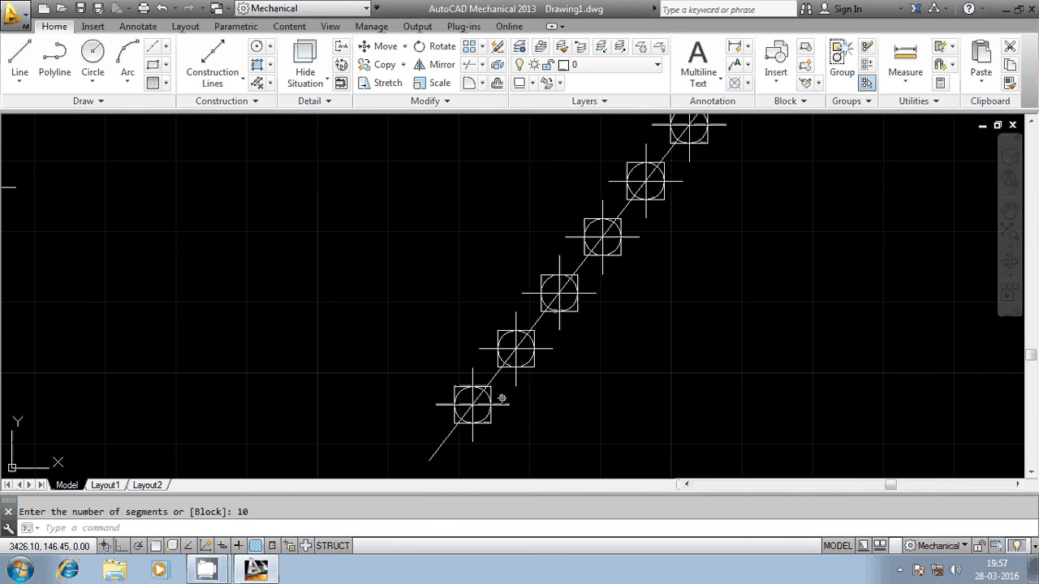
mouse_move(557, 331)
middle_mouse_down()
mouse_move(560, 344)
mouse_move(505, 403)
middle_mouse_up()
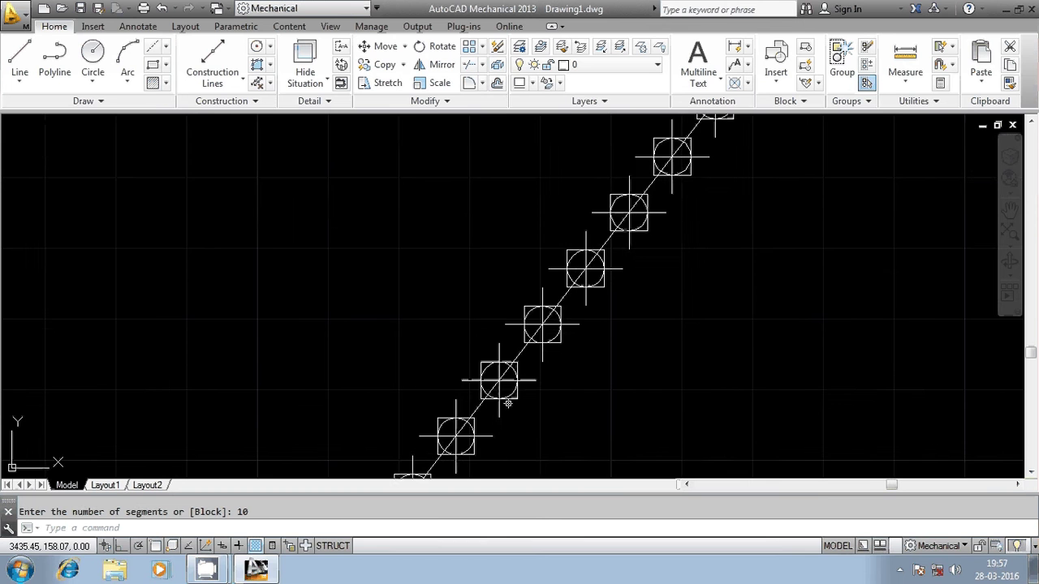
middle_click_drag(557, 360, 596, 379)
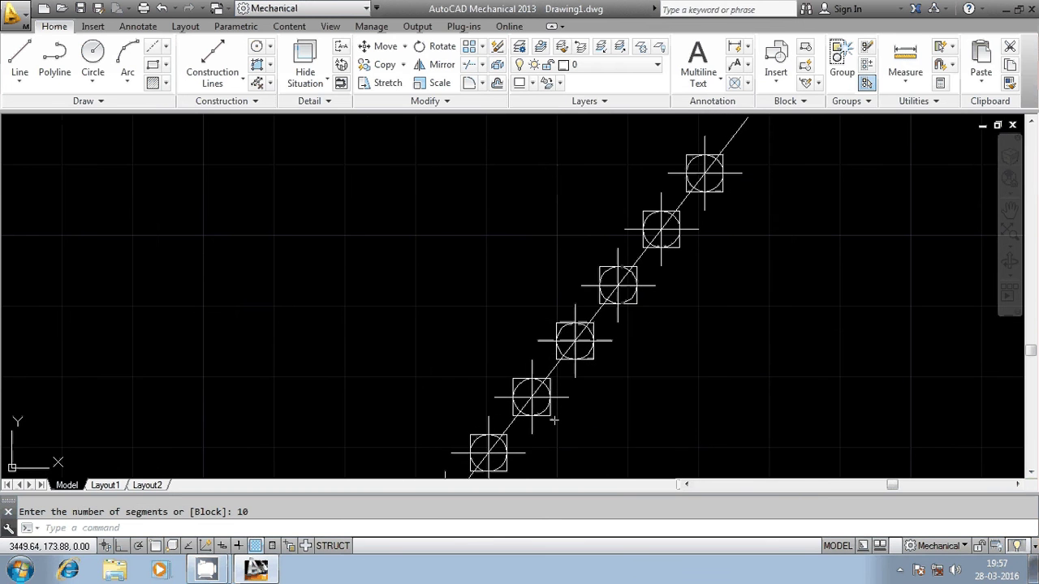
middle_click_drag(651, 335, 601, 418)
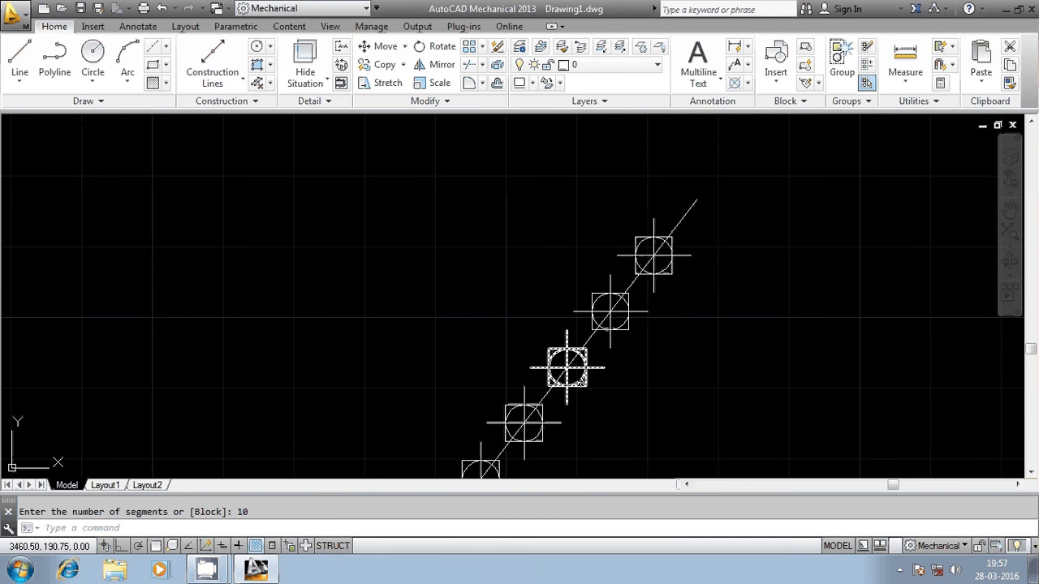
scroll(634, 321, "down", 6)
scroll(525, 374, "up", 8)
mouse_move(526, 374)
middle_mouse_down()
mouse_move(454, 352)
mouse_move(350, 422)
middle_mouse_up()
scroll(425, 371, "up", 4)
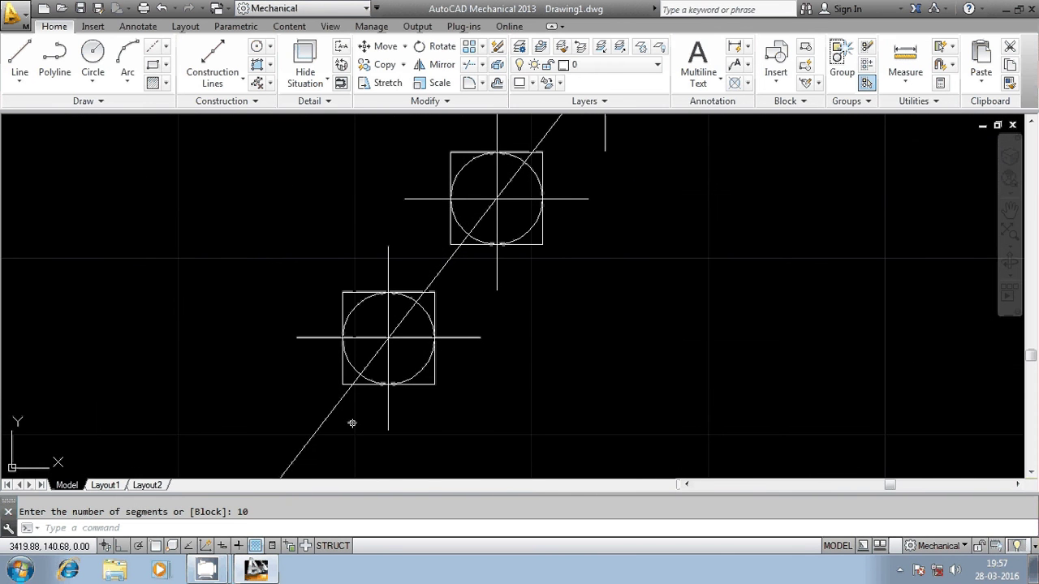
middle_click_drag(459, 277, 430, 409)
mouse_move(534, 290)
middle_mouse_down()
mouse_move(487, 430)
mouse_move(559, 371)
mouse_move(518, 403)
mouse_move(558, 417)
mouse_move(647, 301)
mouse_move(596, 385)
mouse_move(665, 309)
mouse_move(572, 440)
mouse_move(684, 301)
mouse_move(620, 434)
mouse_move(726, 292)
mouse_move(670, 384)
middle_mouse_up()
scroll(733, 170, "down", 8)
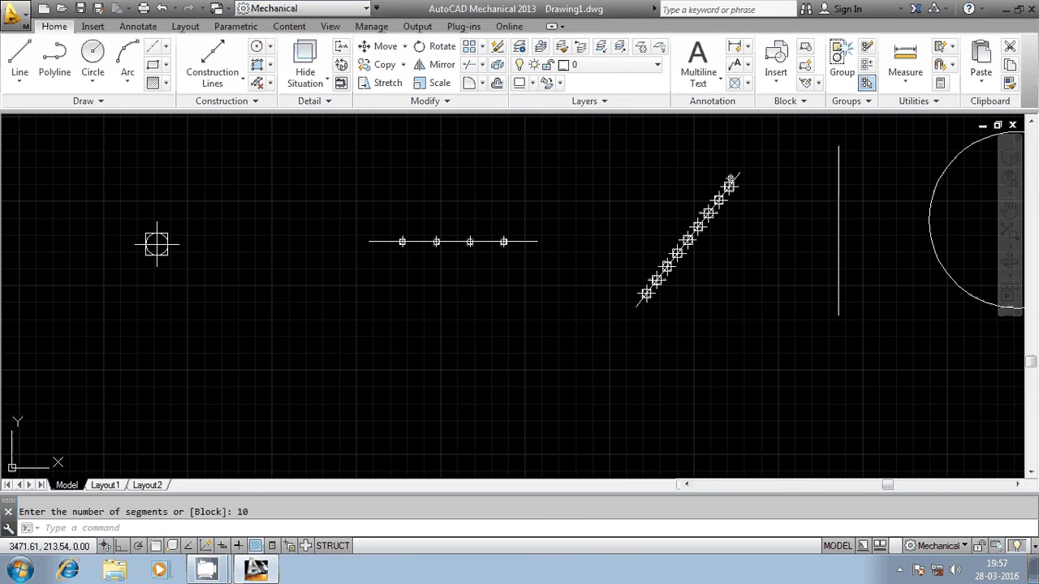
mouse_move(735, 220)
middle_mouse_down()
mouse_move(474, 325)
mouse_move(459, 352)
middle_mouse_up()
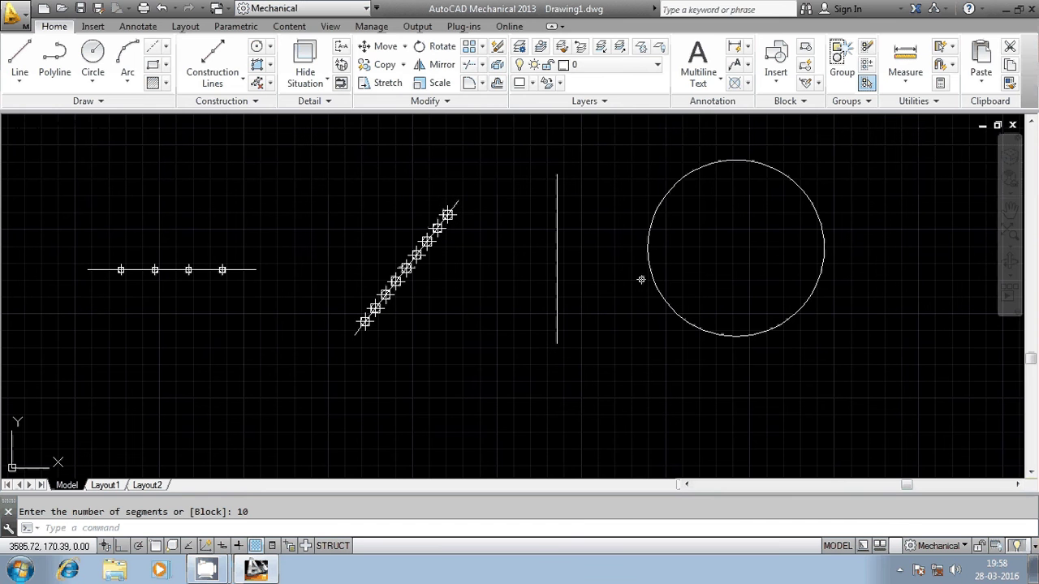
Step: Use Point > Divide to split the circle into 4 equal segments
left_click(101, 101)
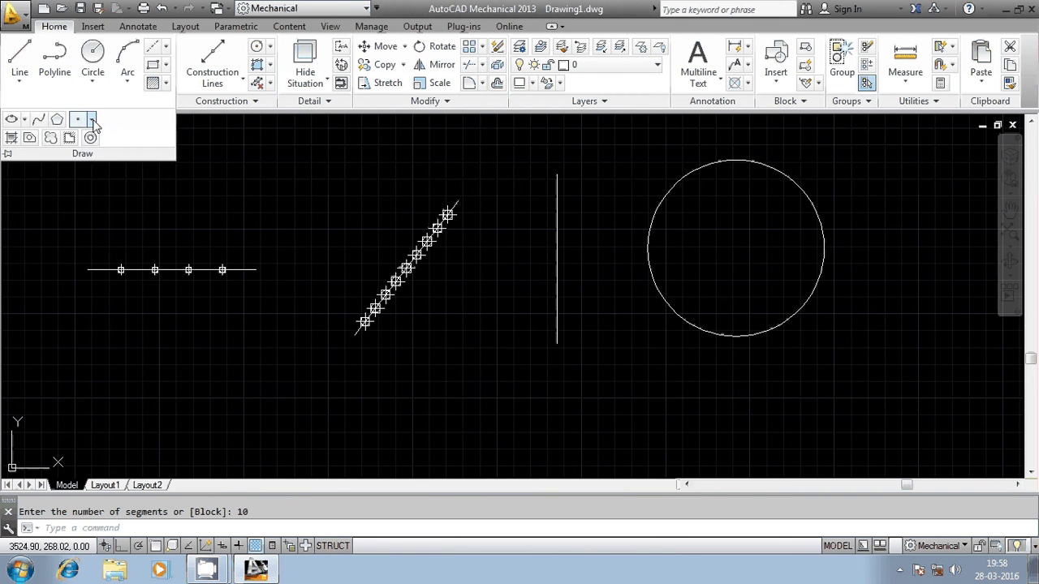
left_click(91, 120)
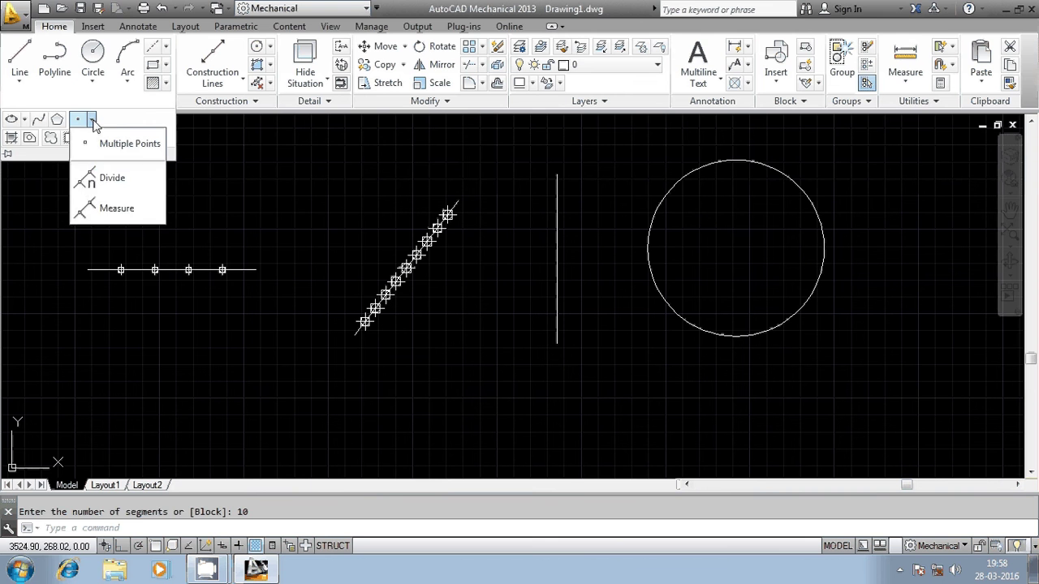
left_click(87, 187)
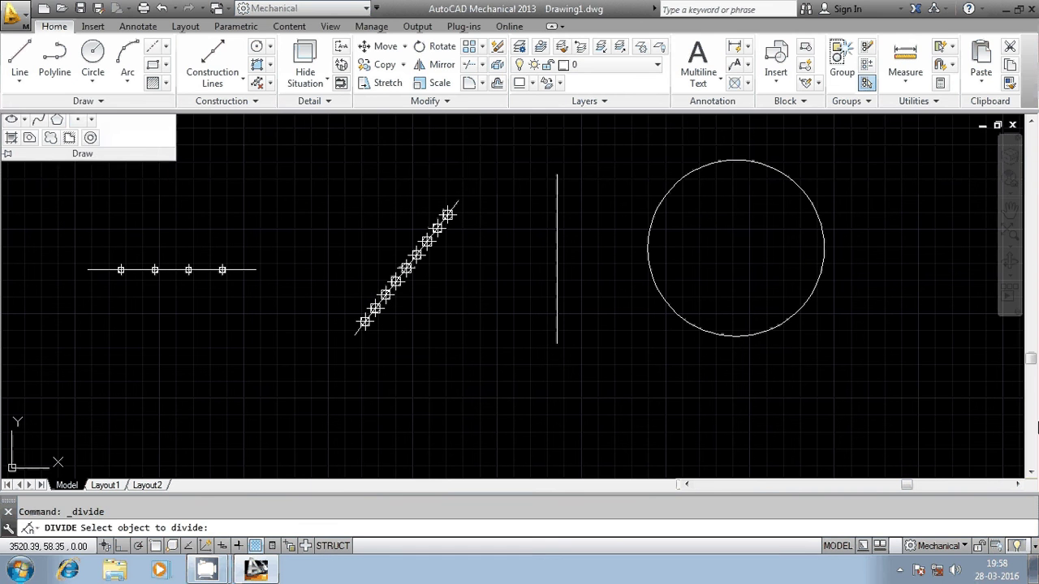
left_click(680, 315)
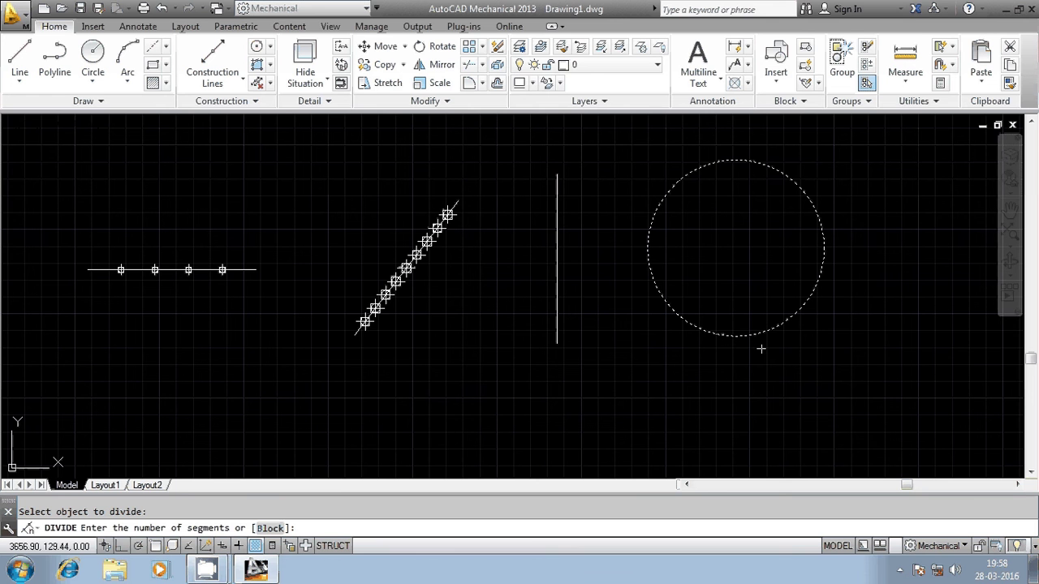
type("4")
key("Return")
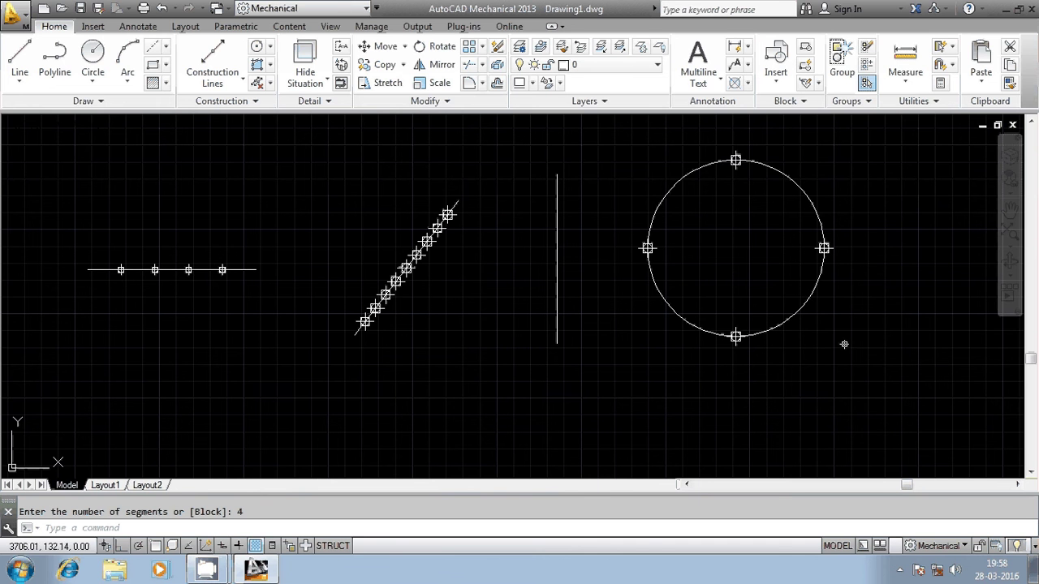
scroll(93, 297, "up", 2)
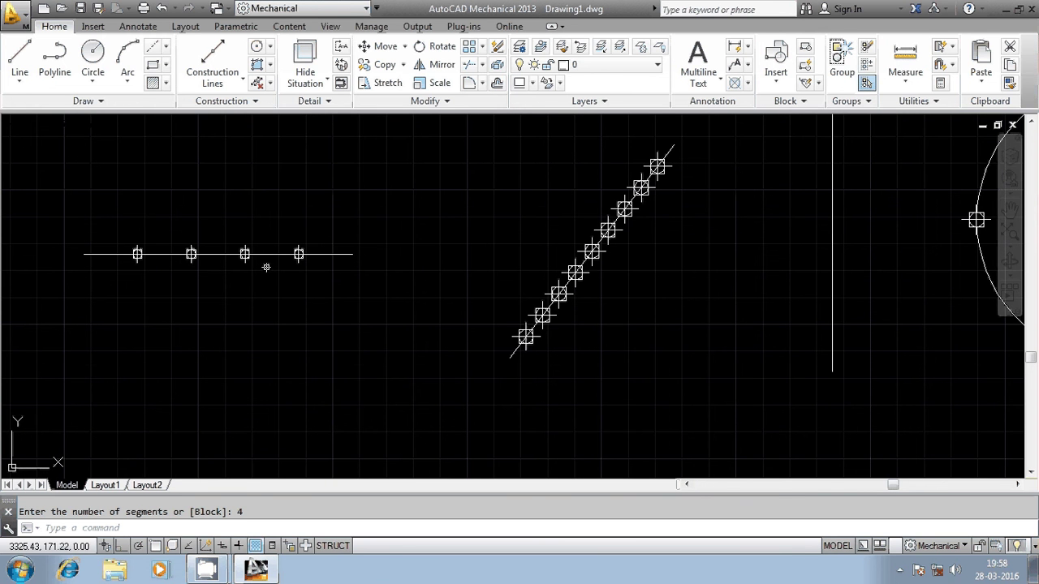
scroll(179, 276, "down", 4)
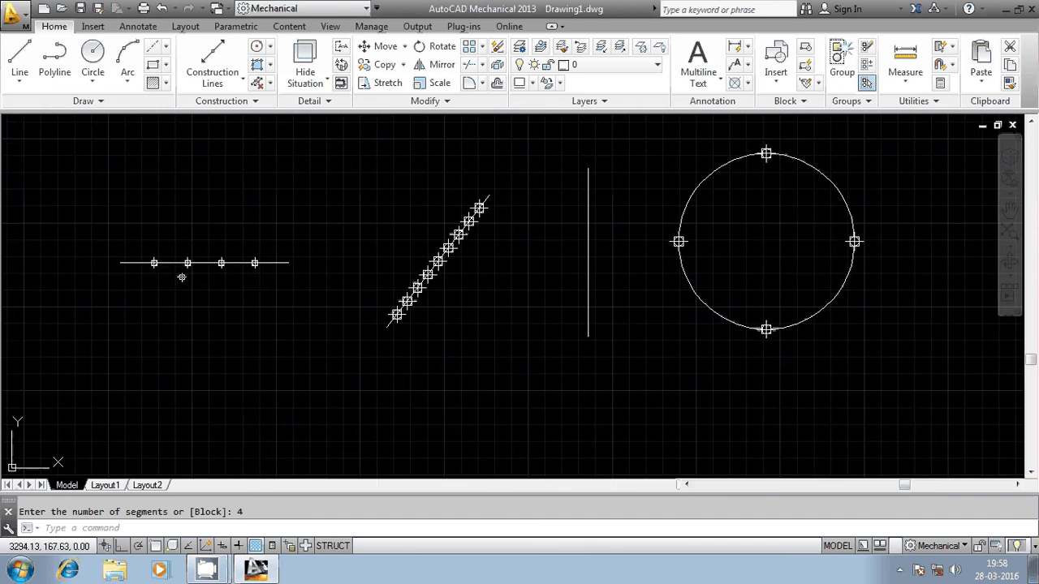
scroll(585, 240, "up", 2)
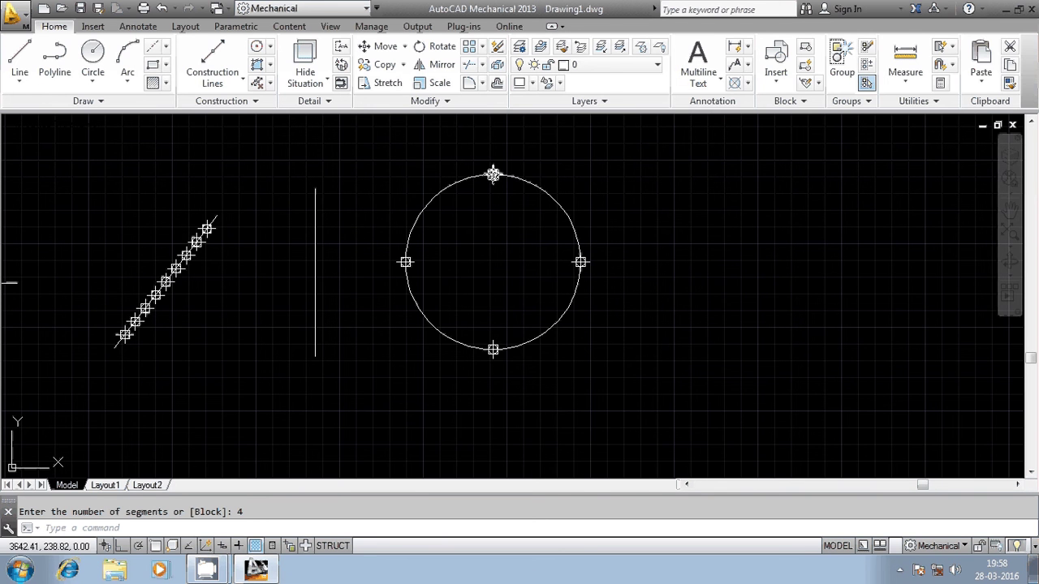
middle_click_drag(563, 151, 606, 220)
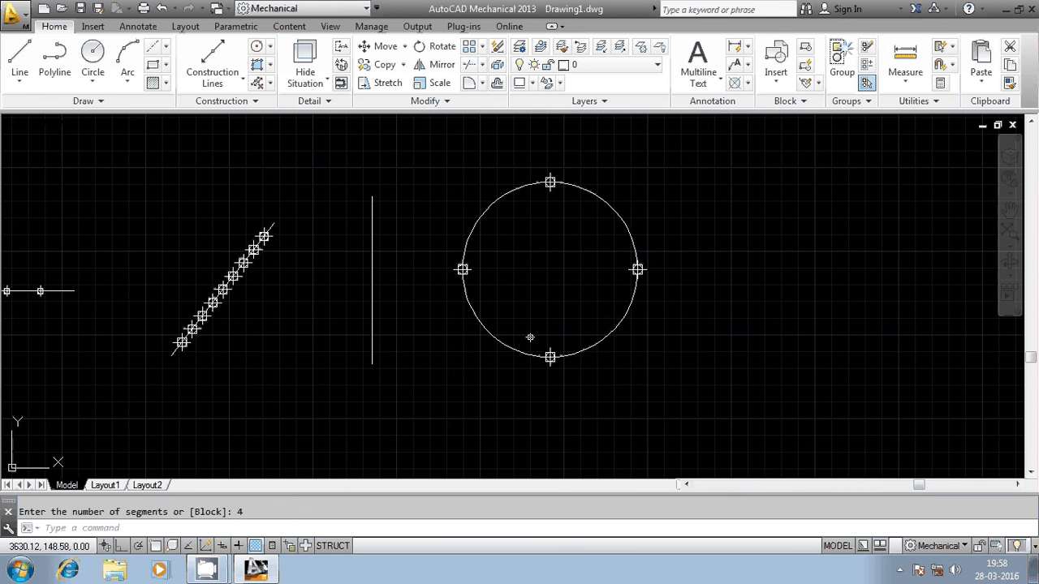
middle_click_drag(457, 288, 756, 283)
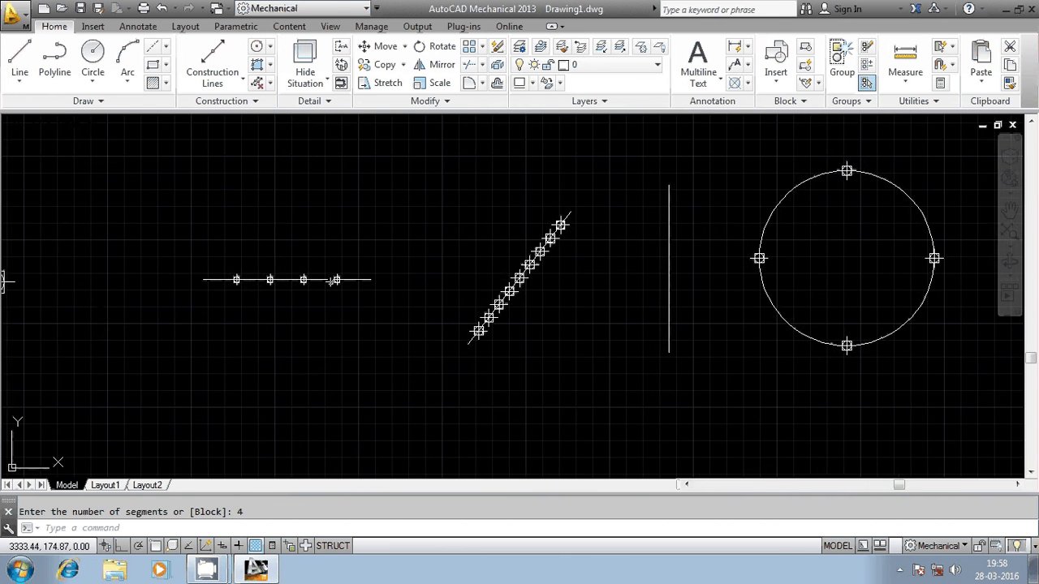
middle_click_drag(203, 283, 343, 295)
scroll(344, 295, "up", 4)
mouse_move(564, 301)
middle_mouse_down()
mouse_move(410, 335)
mouse_move(365, 329)
middle_mouse_up()
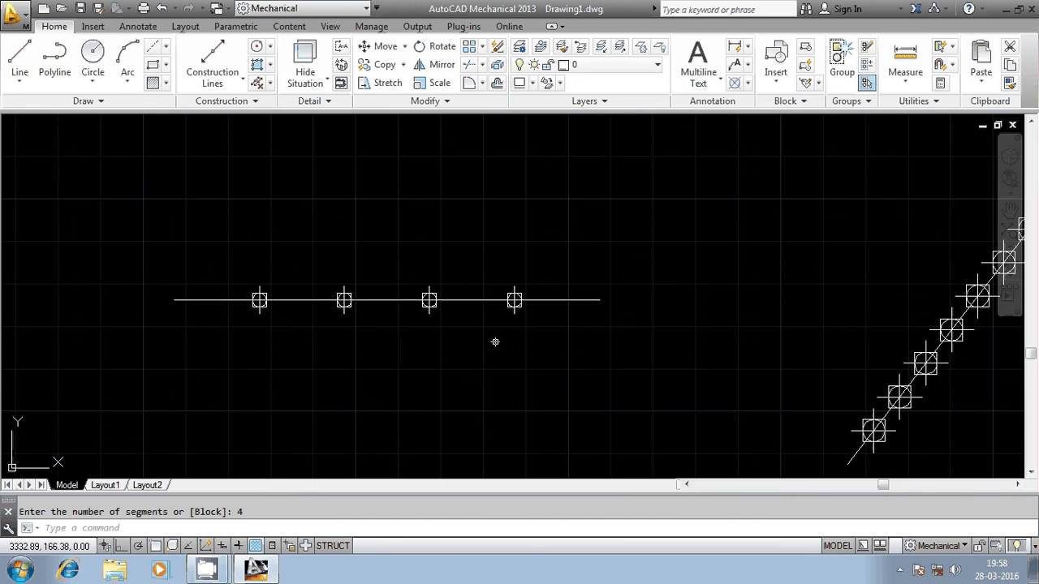
scroll(481, 272, "down", 4)
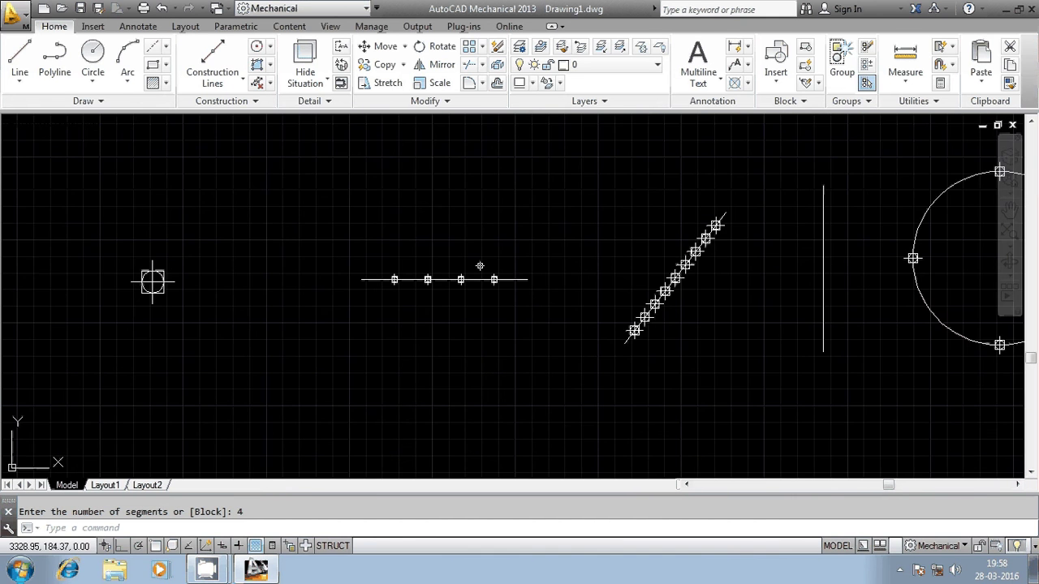
scroll(480, 267, "down", 4)
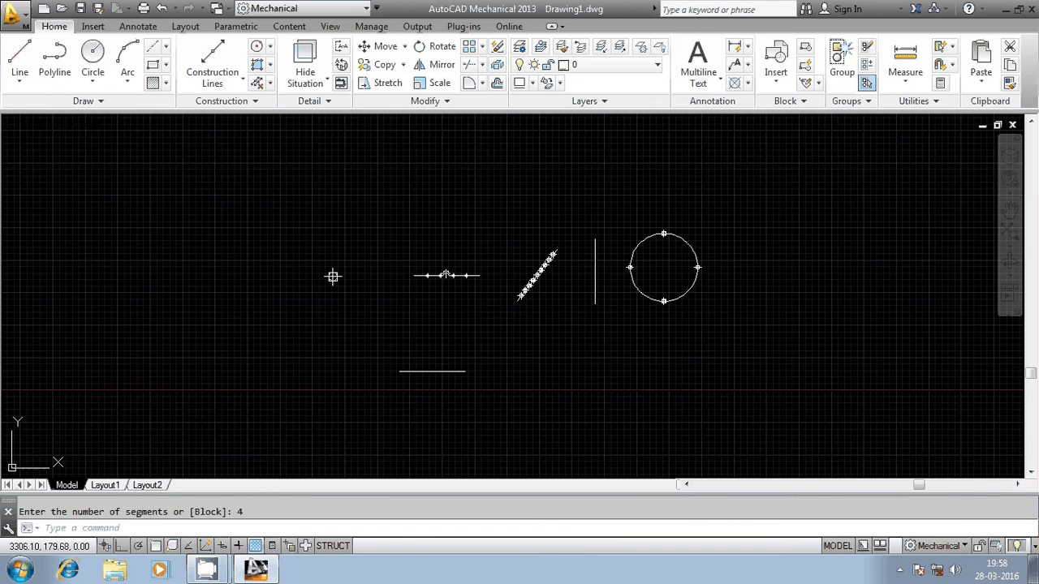
Step: Start Point > Measure and select the lower horizontal line as the object to measure
left_click(100, 104)
left_click(91, 120)
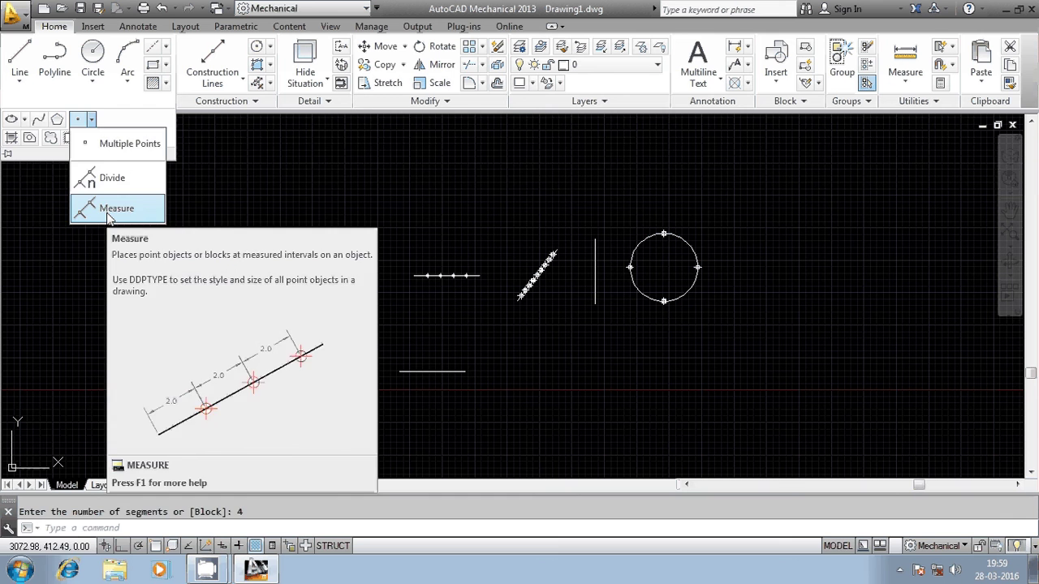
left_click(113, 209)
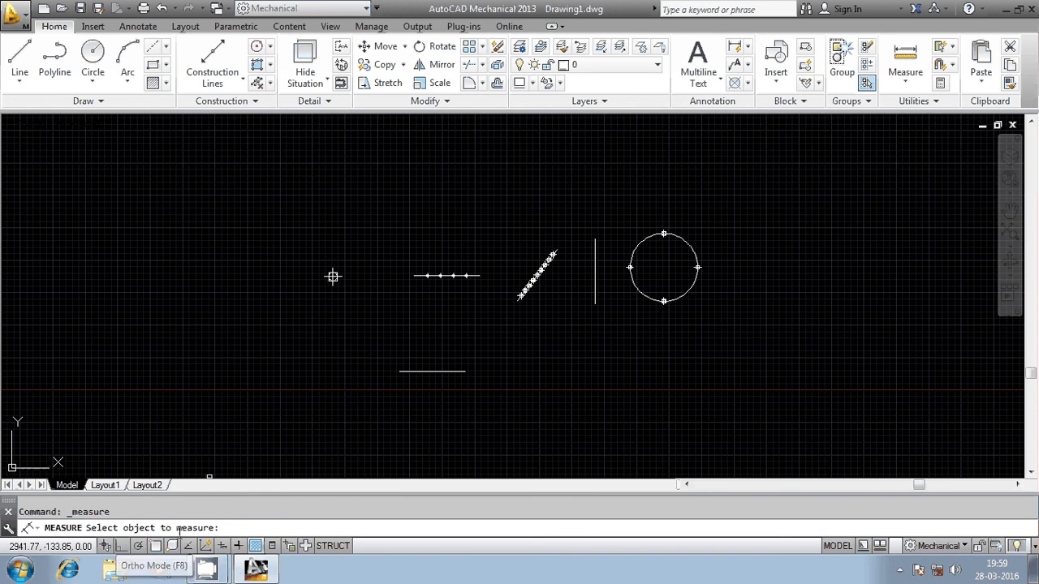
scroll(408, 378, "up", 4)
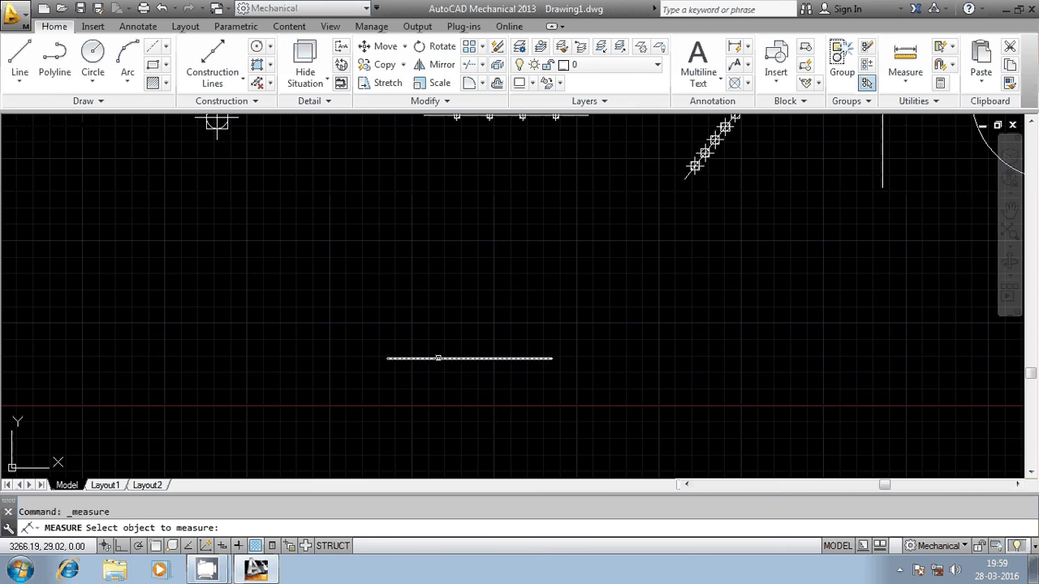
left_click(437, 357)
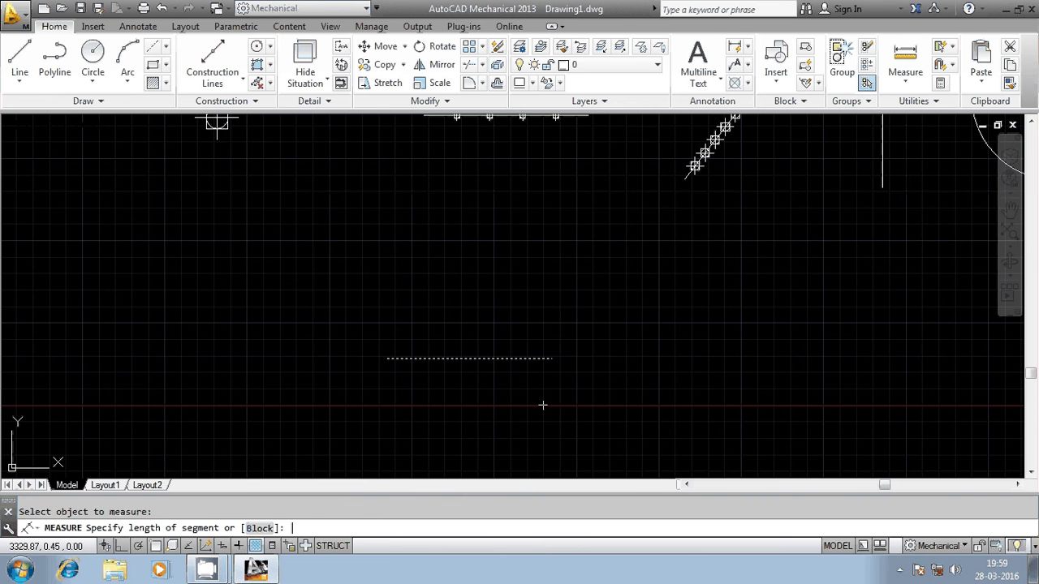
key("Return")
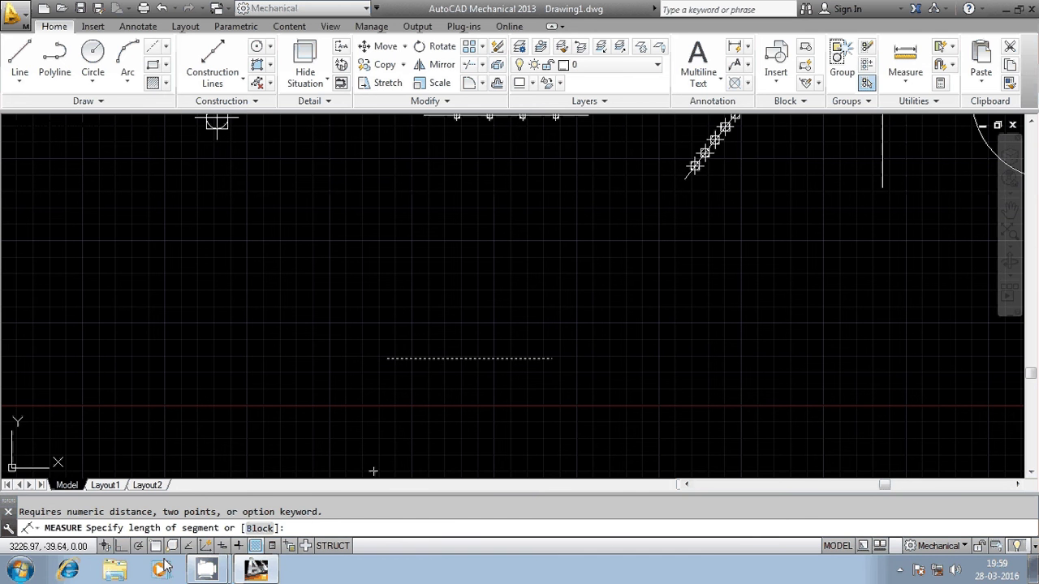
Step: Launch Windows Calculator and compute 100 / 25, giving 4
left_click(19, 570)
left_click(41, 275)
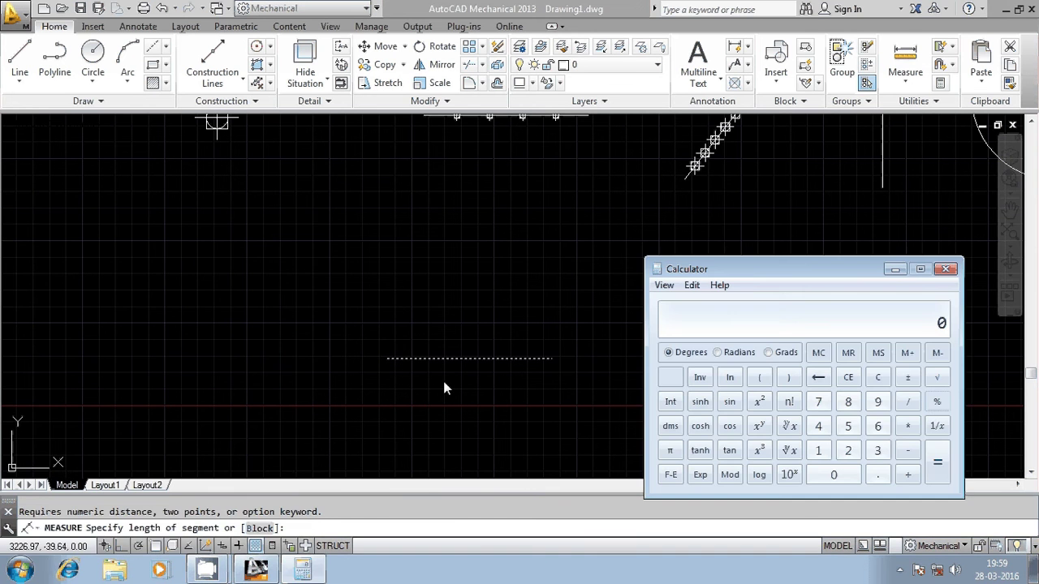
type("100")
key("slash")
type("25")
key("Return")
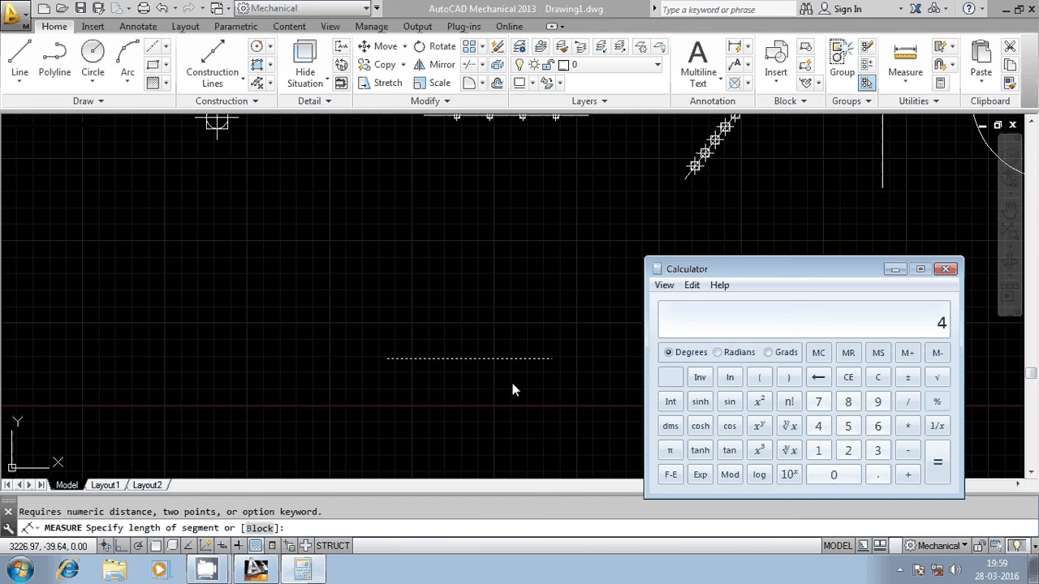
Step: Give Measure a segment length of 25 on the lower line, then zoom in to check it
left_click(321, 529)
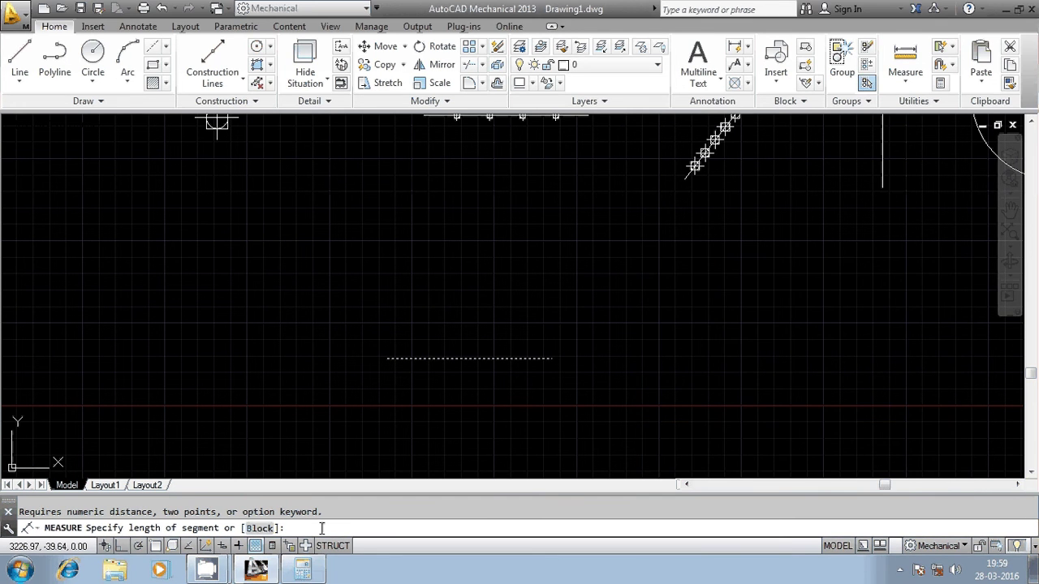
type("25")
key("Return")
scroll(404, 427, "up", 2)
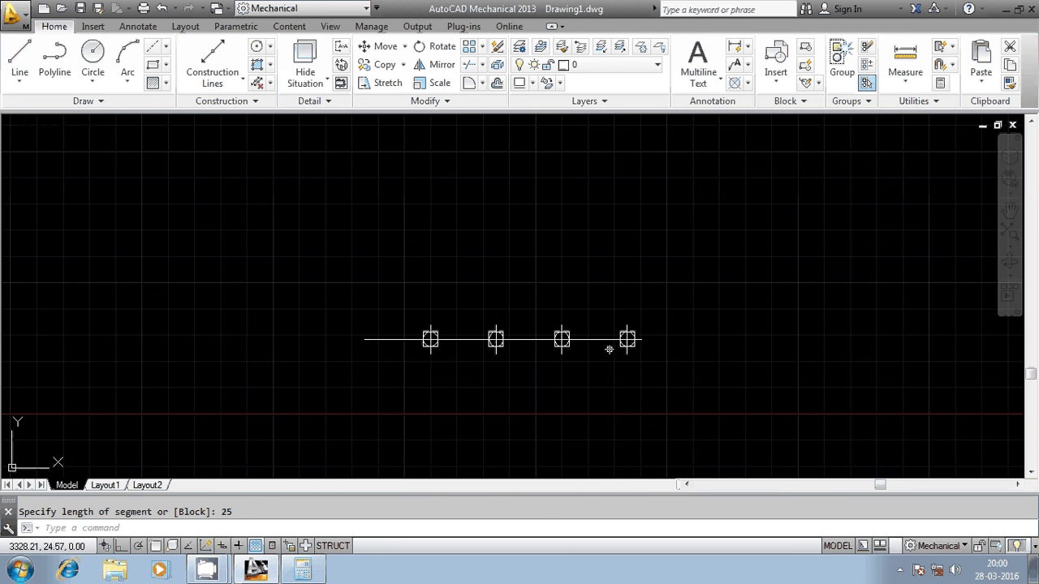
scroll(612, 344, "up", 5)
scroll(611, 342, "down", 5)
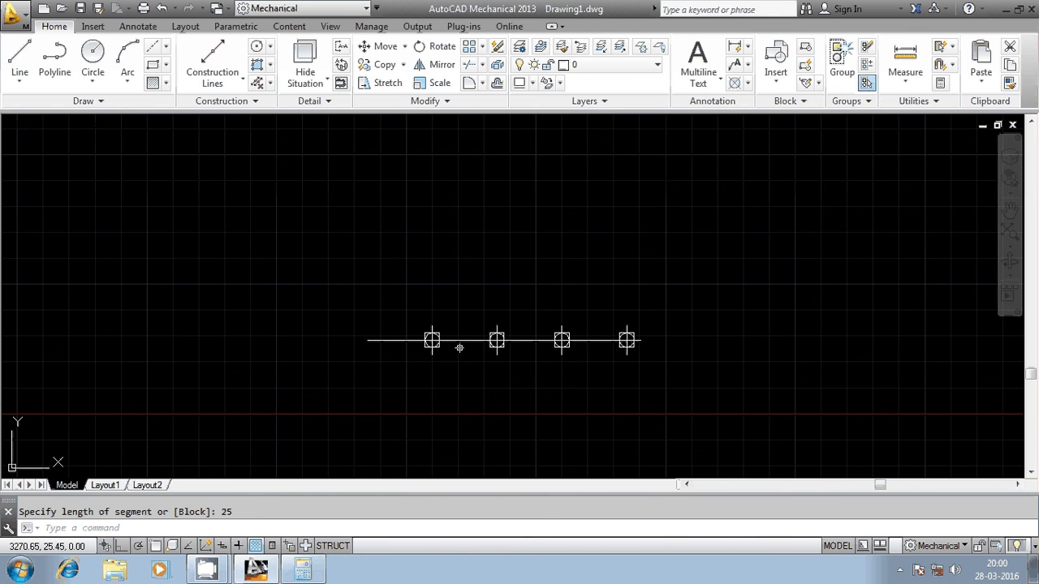